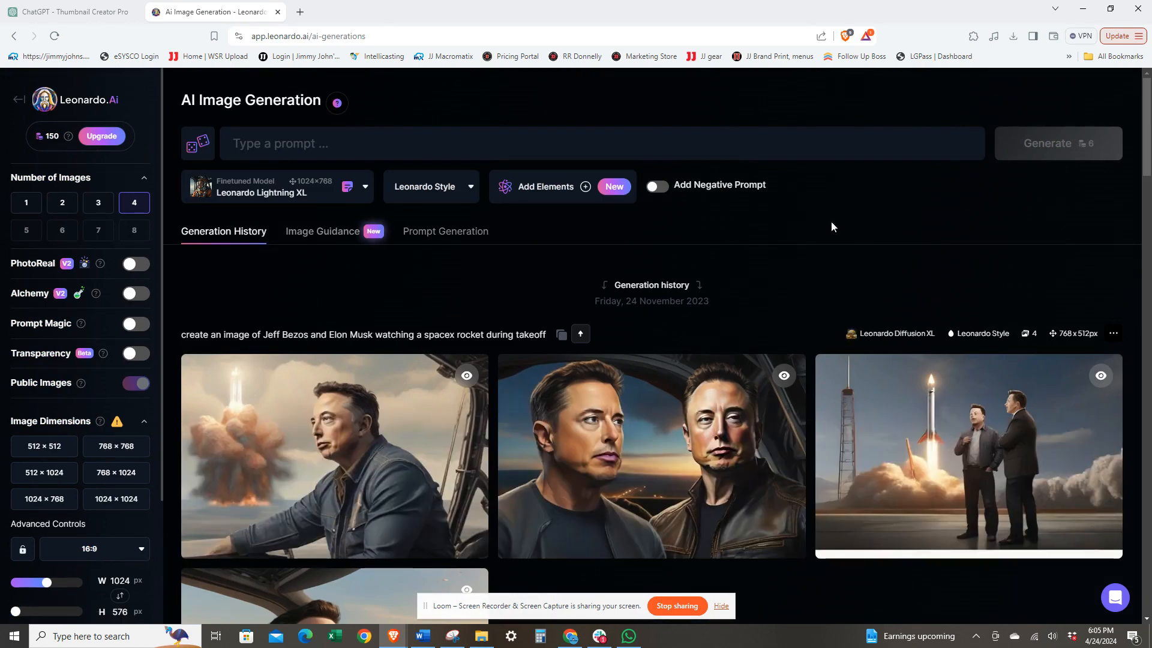
Step: Generate four images from the prompt "leaonardo da vinci riding a moped through italy"
left_click(304, 148)
left_click(312, 132)
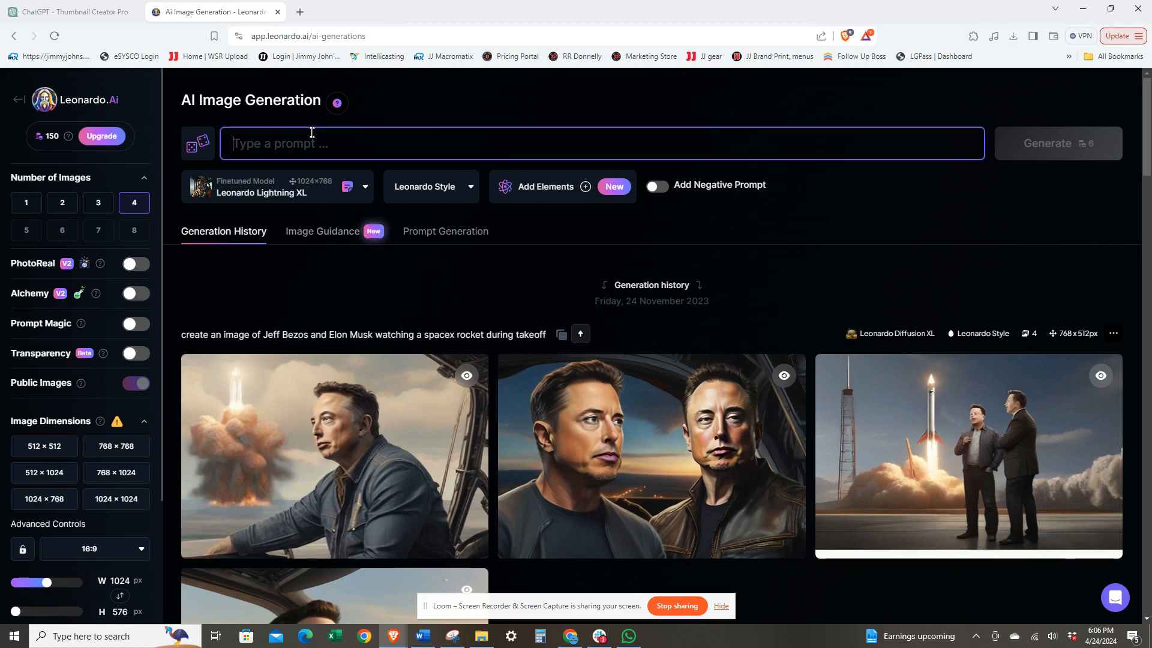
type("leaonardo da vinci riding a moped through ita")
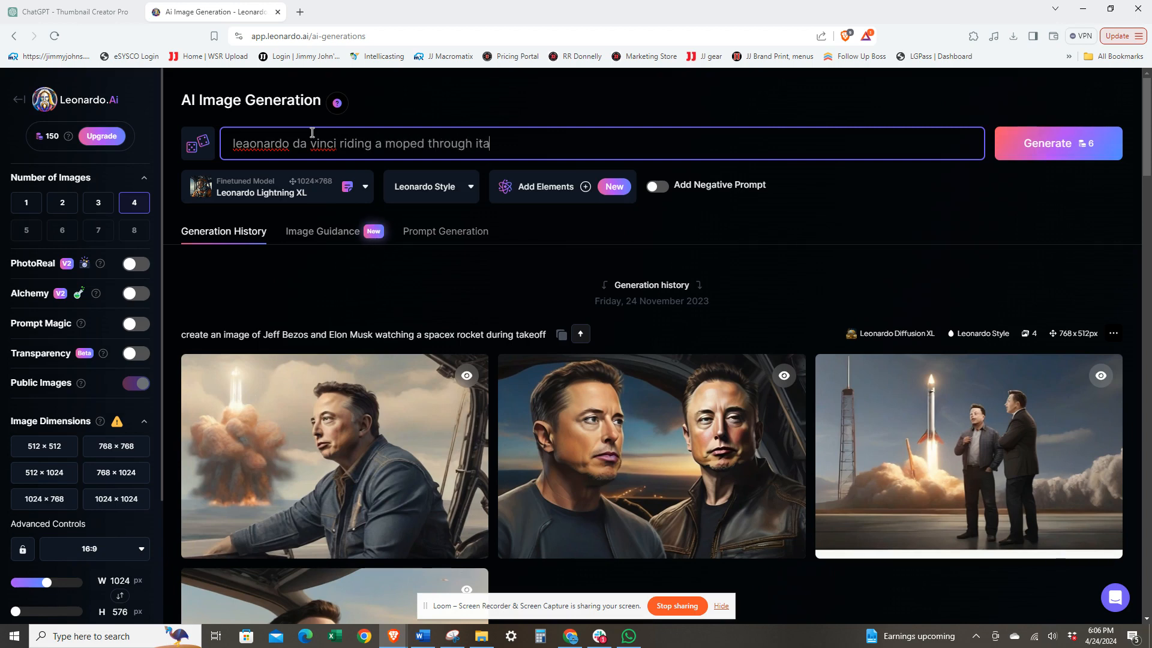
type("ly")
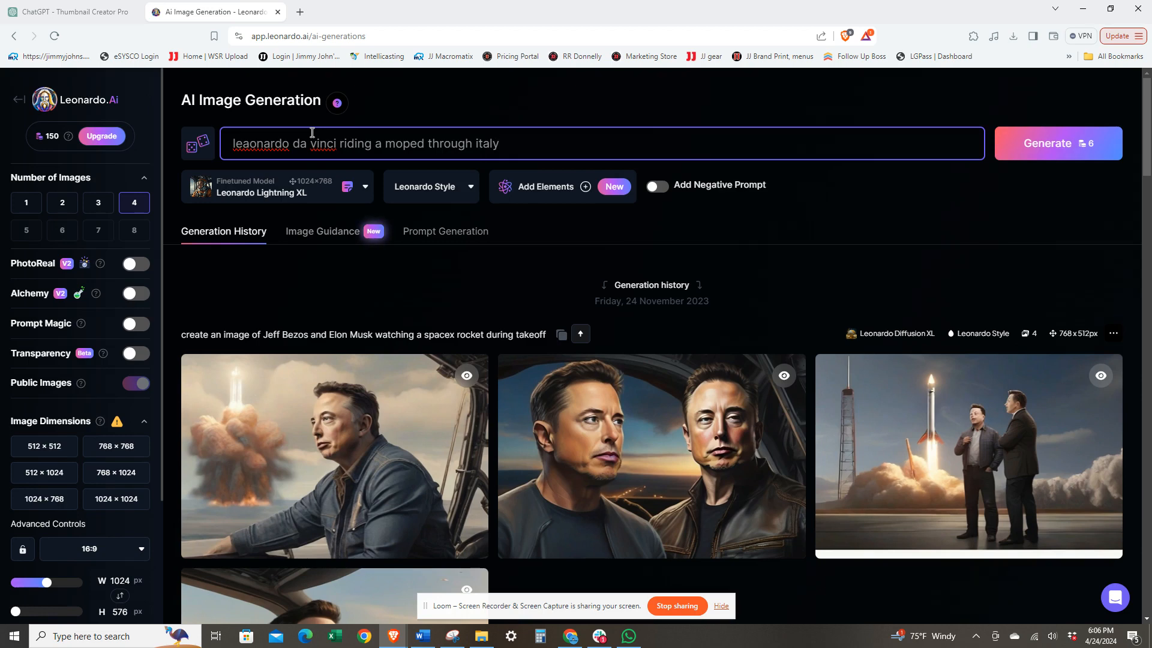
key("Return")
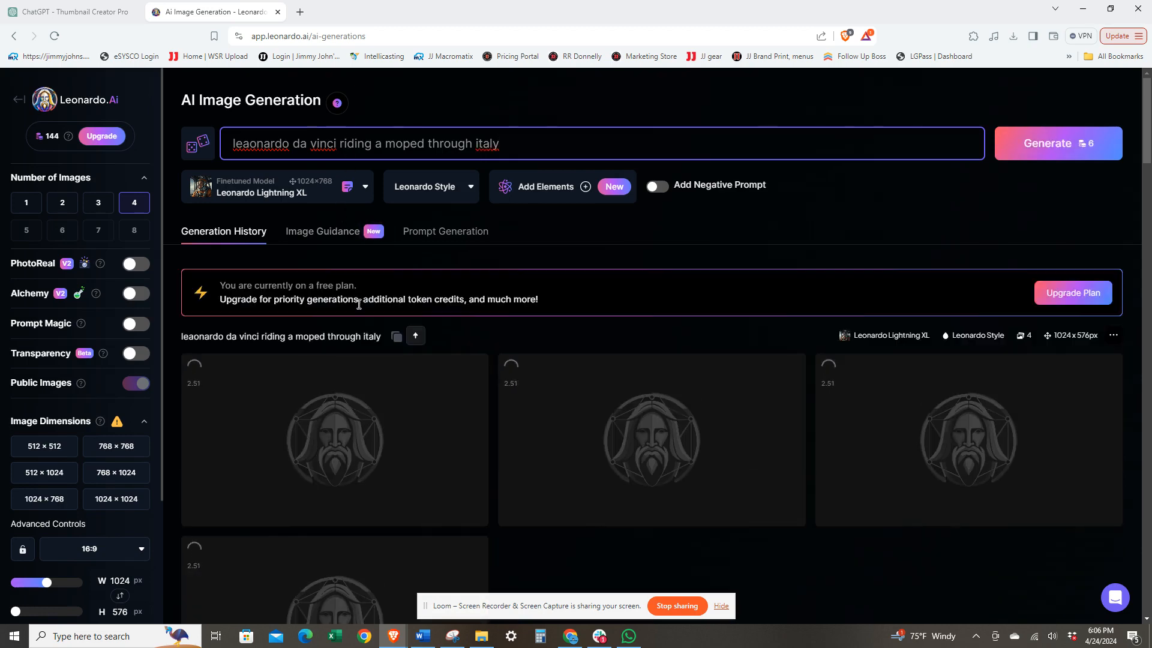
Step: Select the fourth moped image, with the rider in a beret beside the parked car, and download it as original images
scroll(250, 380, "down", 2)
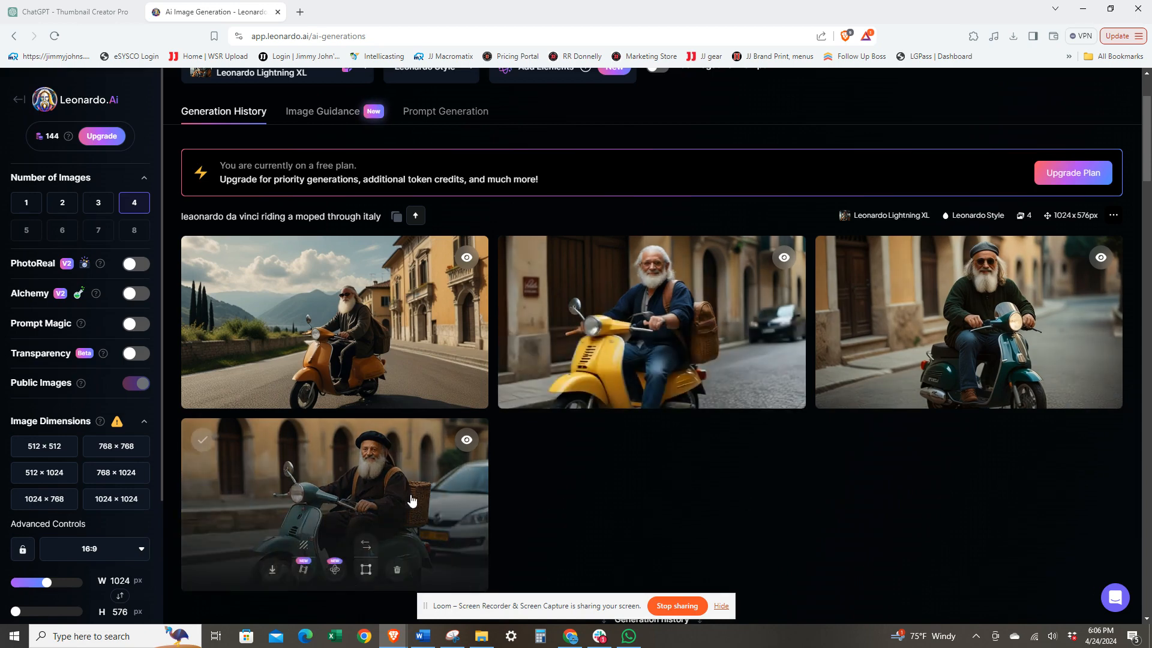
scroll(559, 489, "down", 2)
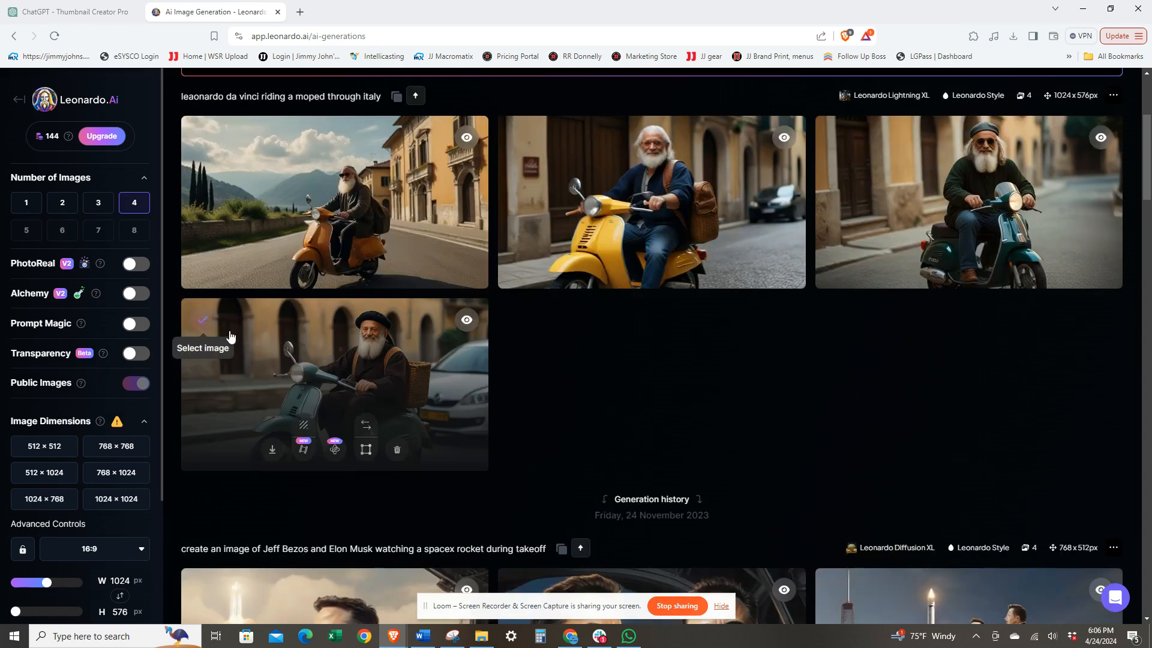
left_click(203, 320)
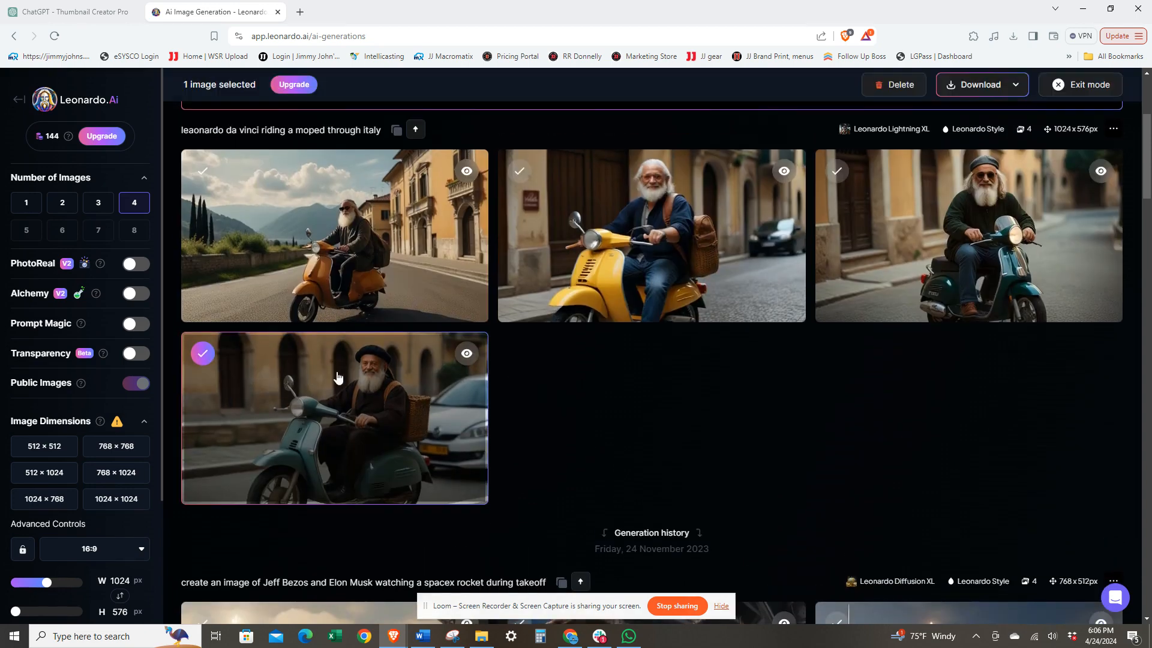
scroll(552, 377, "down", 3)
scroll(549, 369, "up", 2)
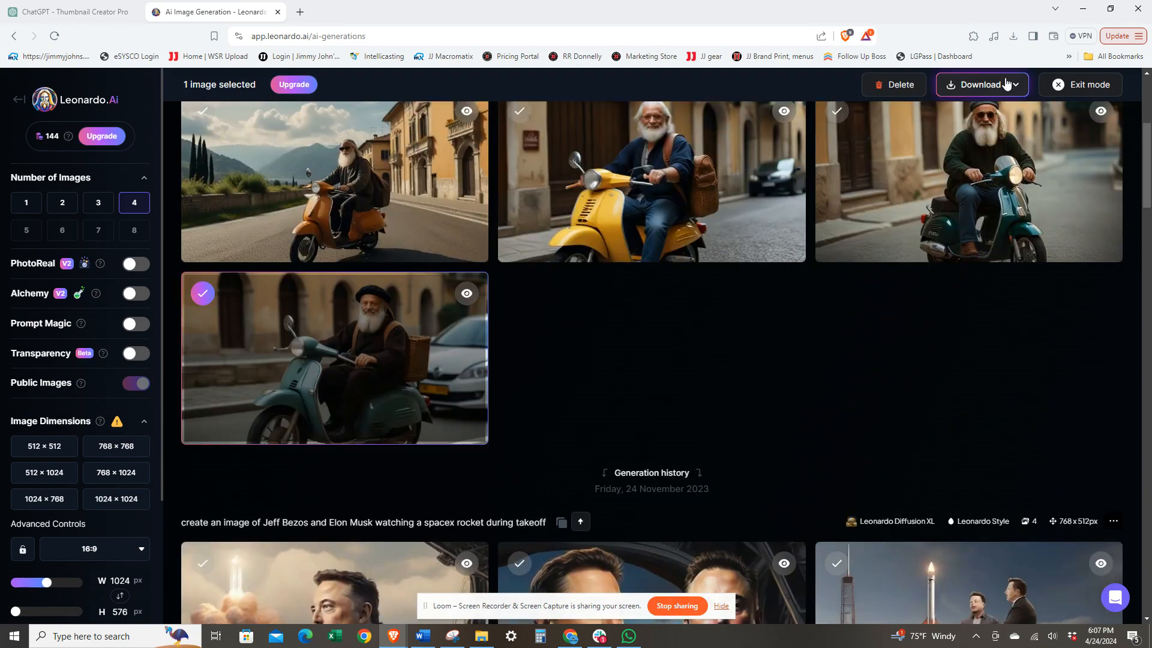
left_click(990, 84)
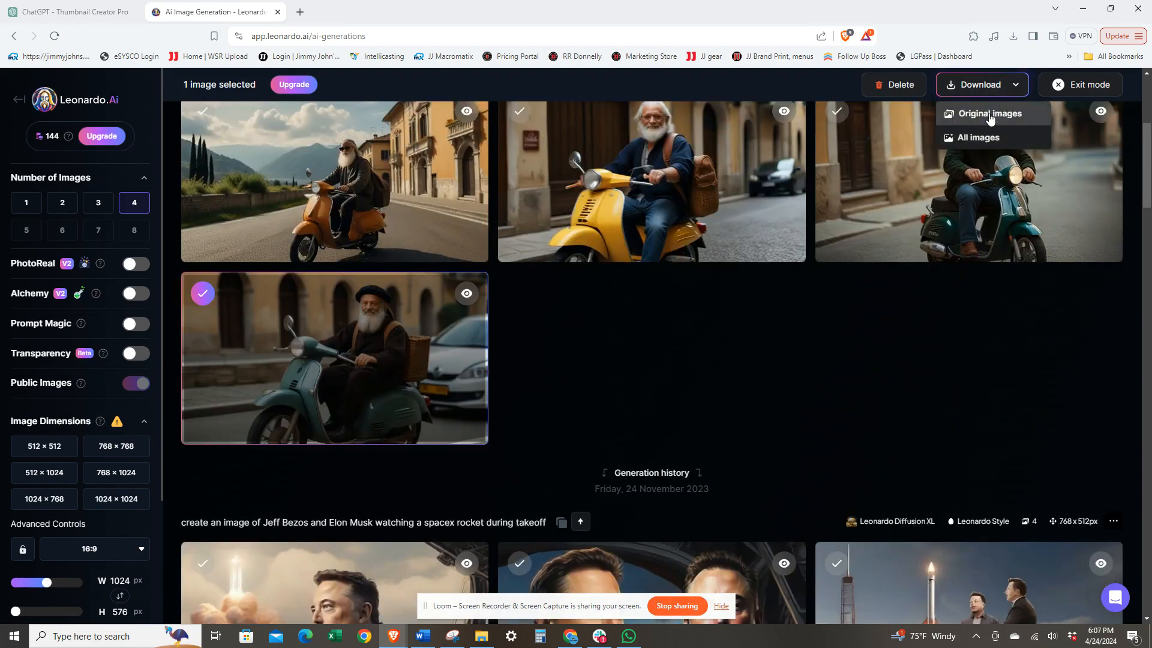
left_click(990, 114)
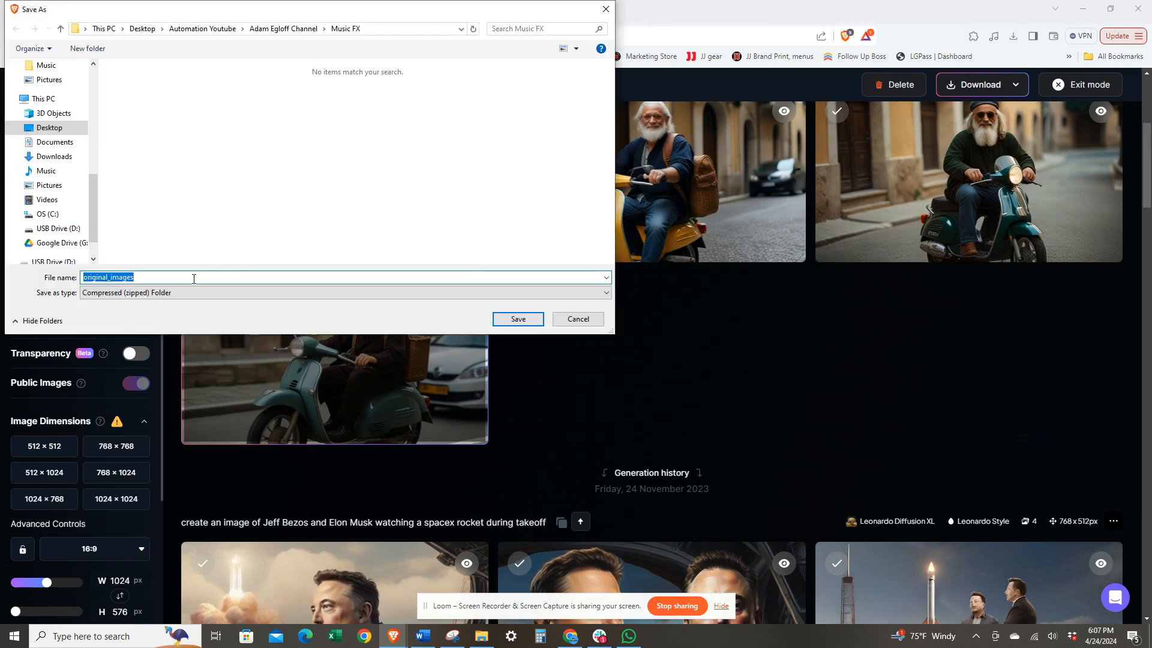
Step: Save the zipped download as leo1 in the channel folder that contains Music FX
left_click(312, 30)
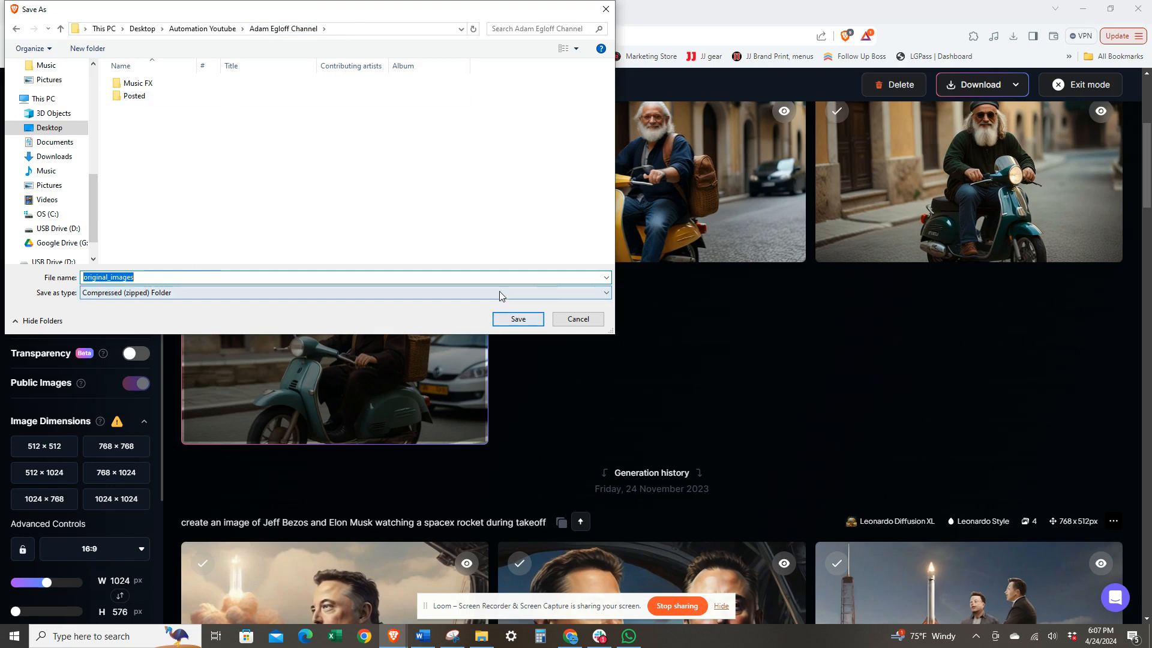
key("BackSpace")
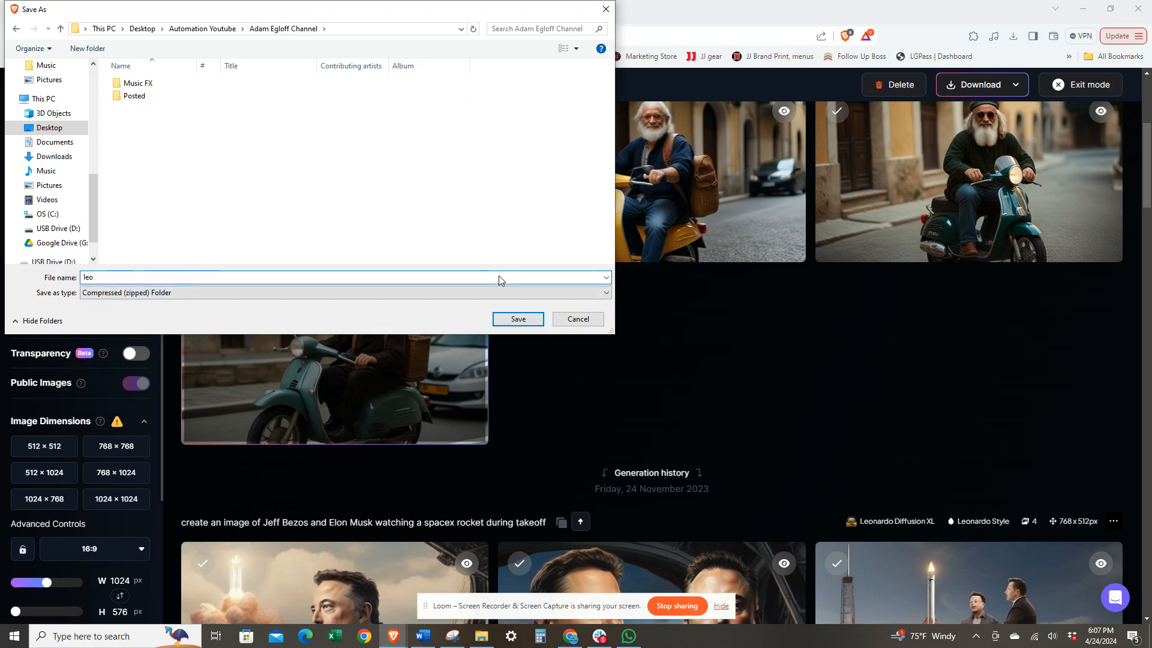
type("leo1")
left_click(528, 320)
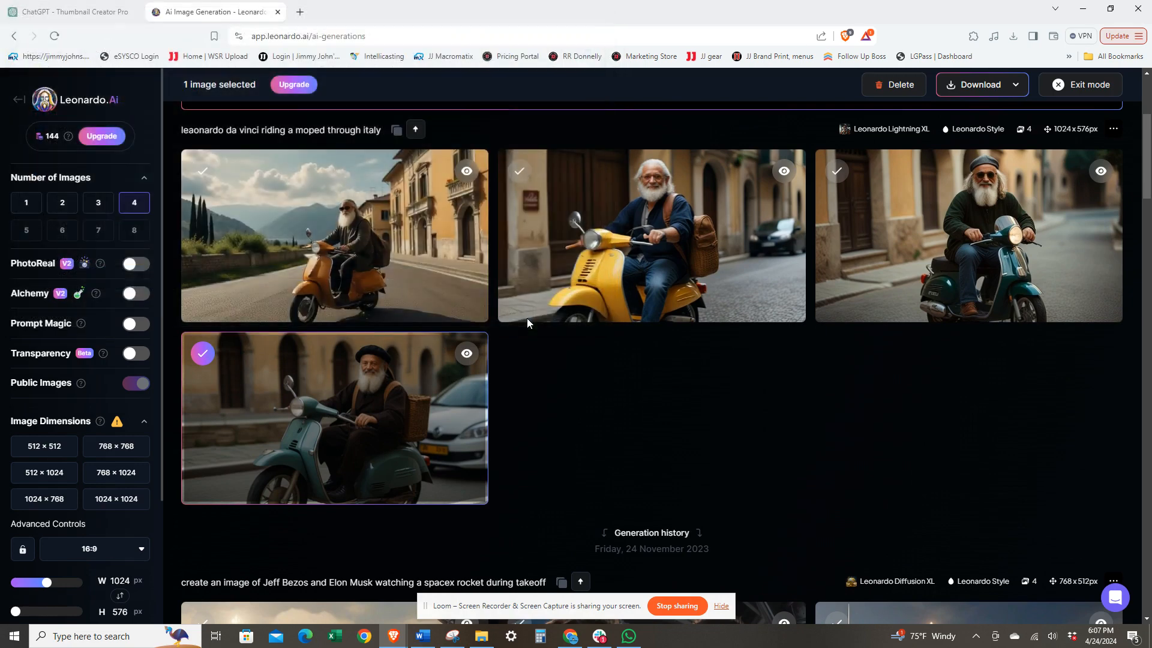
Step: Generate a new set of images from the prompt "leonardo da vinci stops and gets gelato in a piazza in italy"
scroll(528, 323, "up", 4)
triple_click(348, 144)
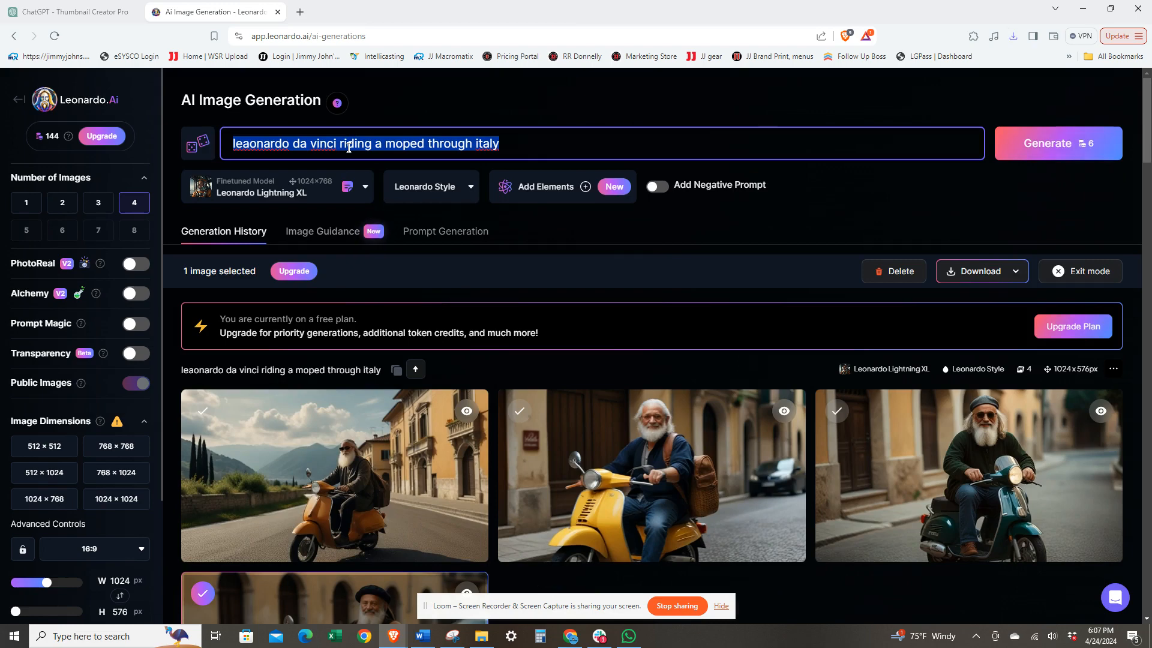
type("leo")
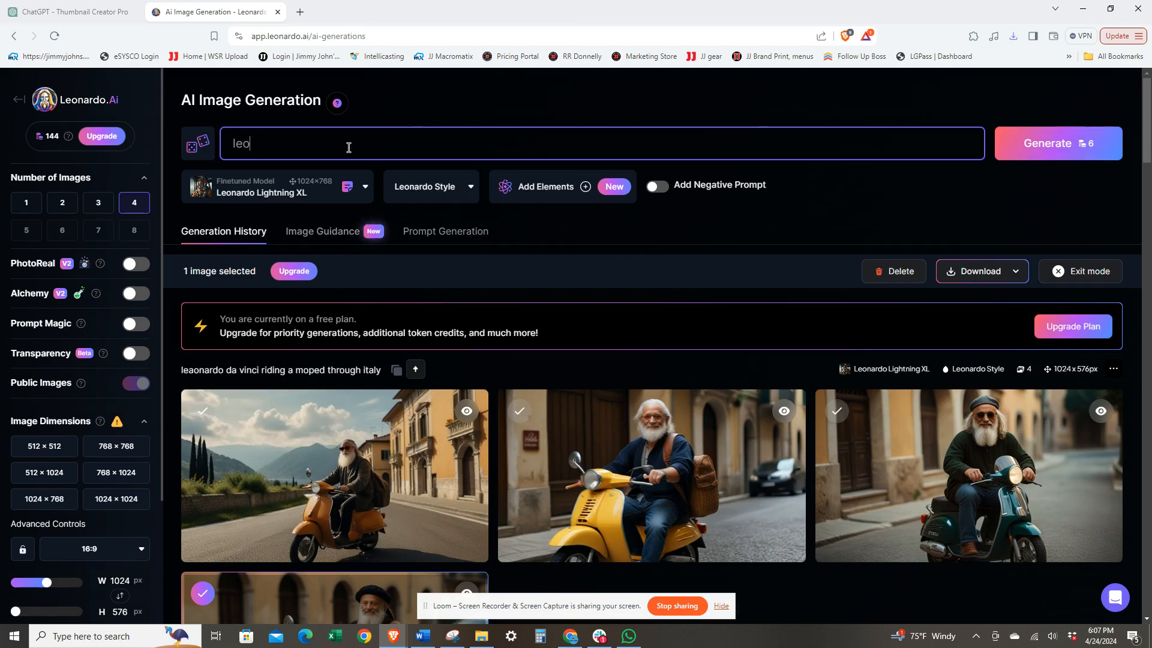
type("nardo da ")
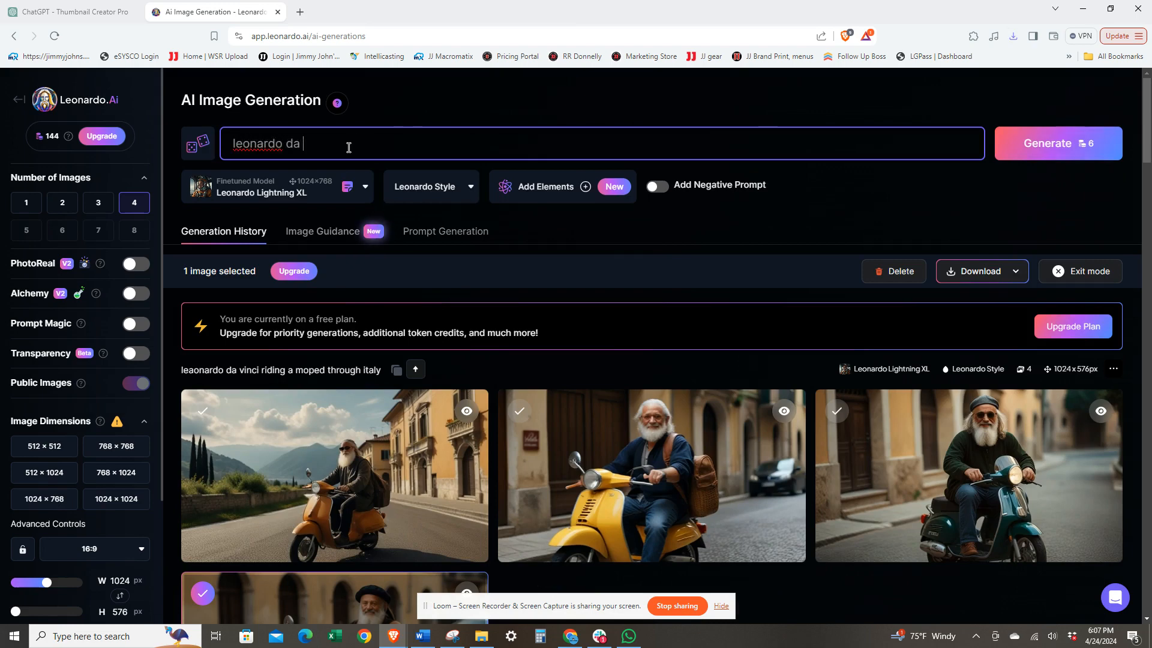
type("vinci stops")
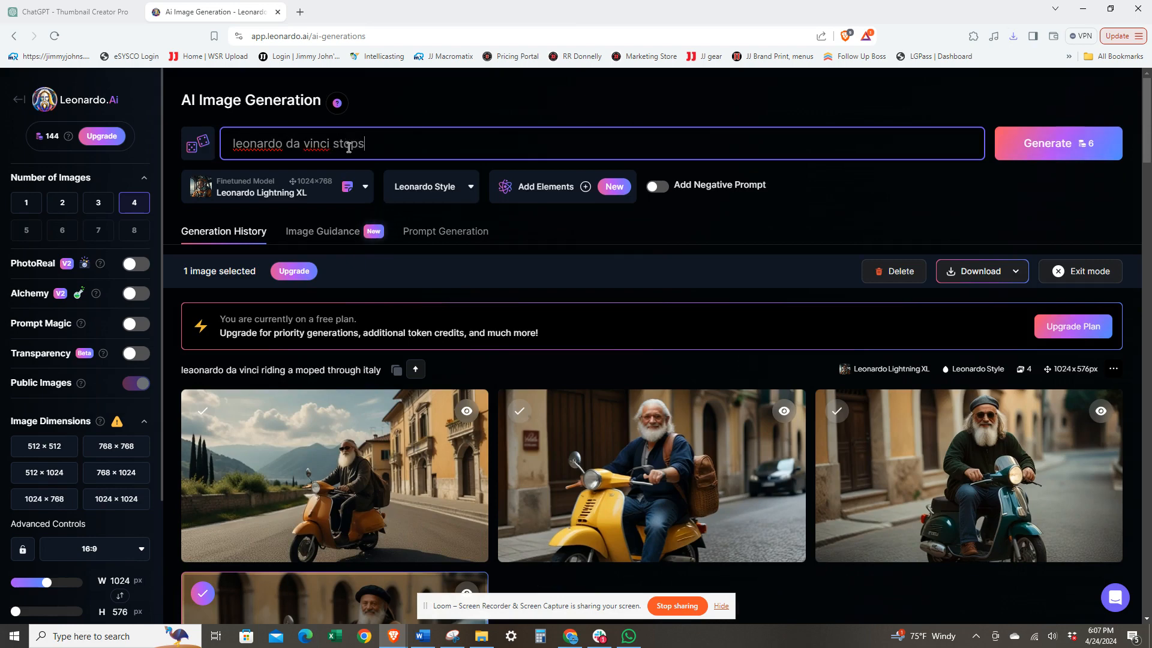
type(" and gets gelato i")
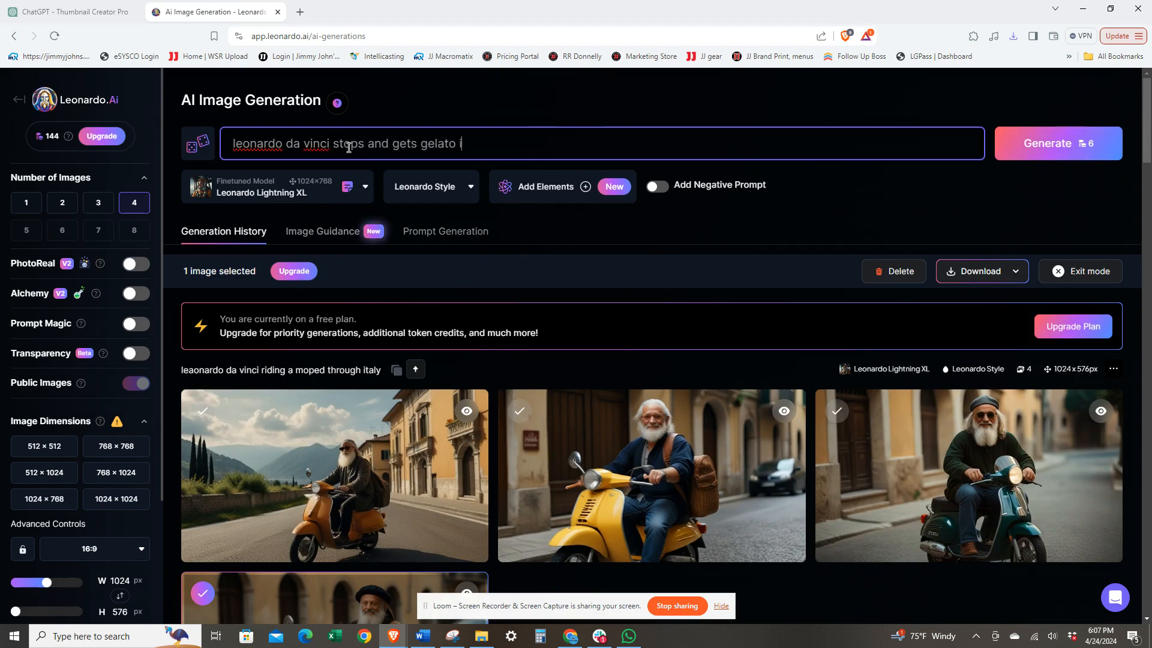
type("n a piazza in italy")
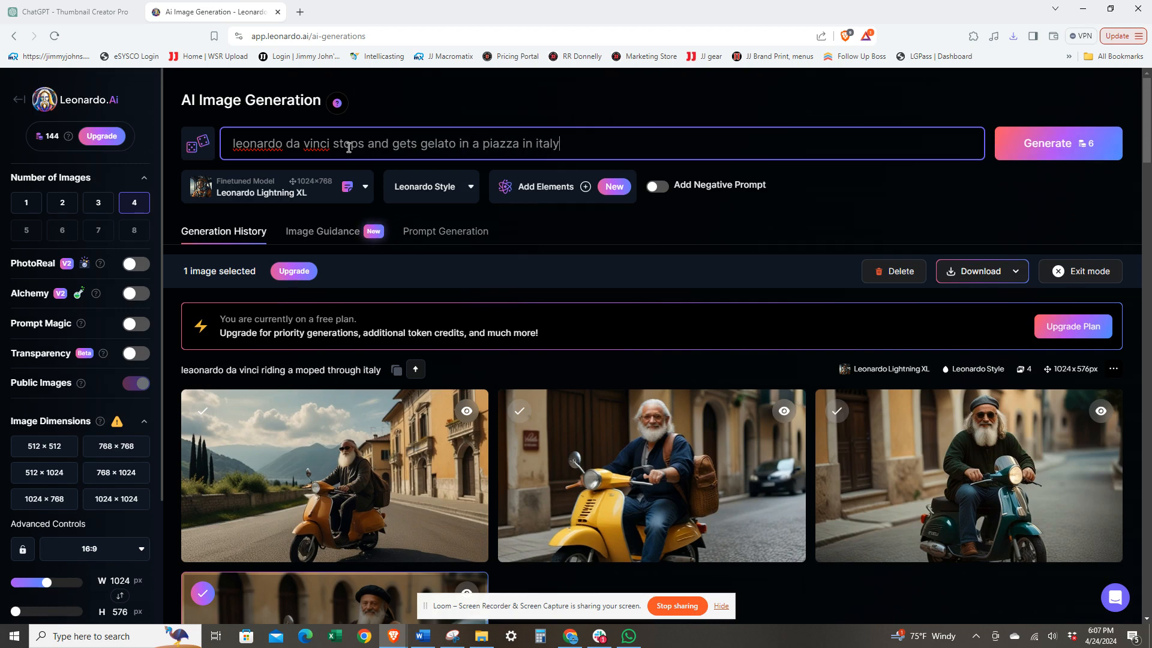
key("Return")
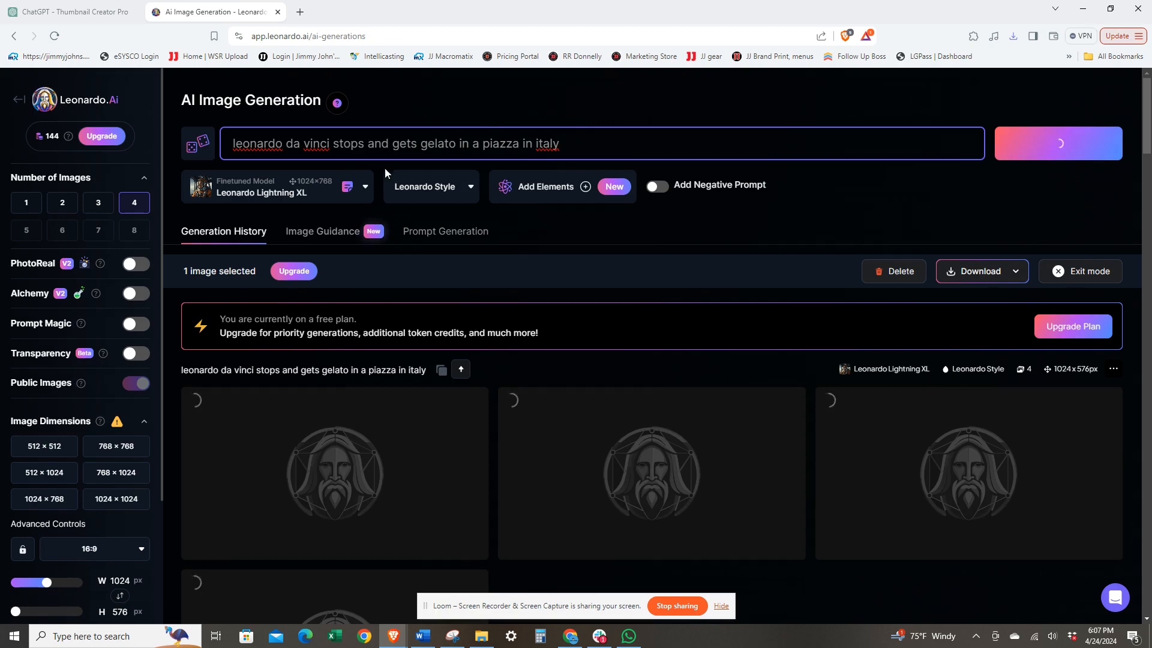
scroll(511, 277, "down", 2)
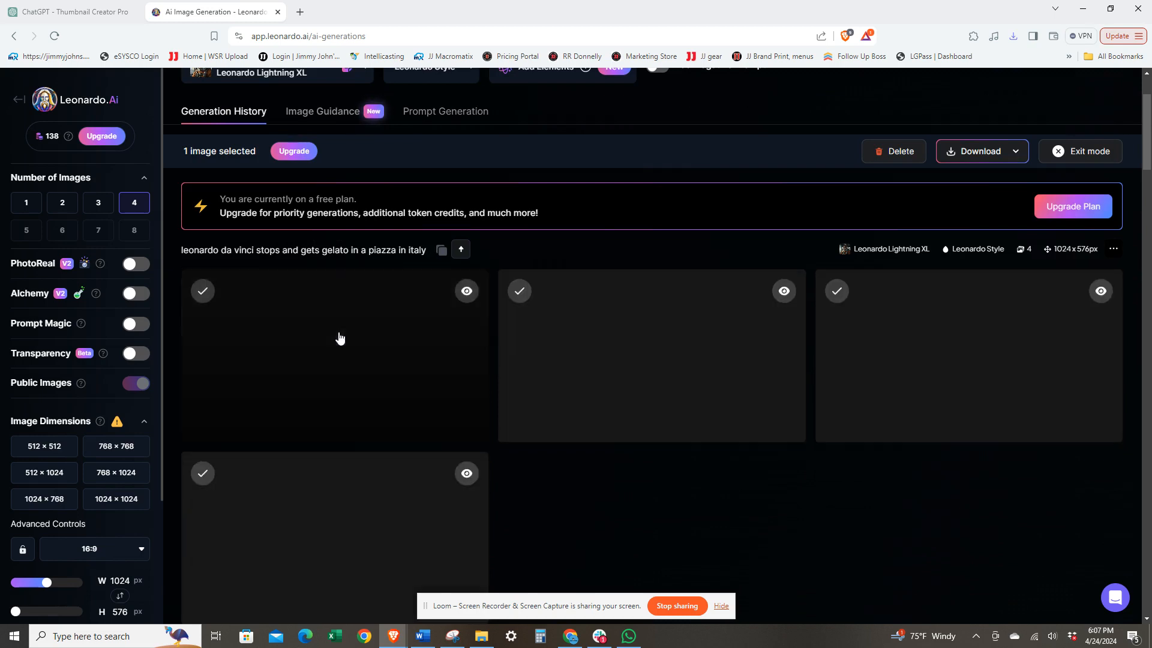
scroll(619, 524, "down", 2)
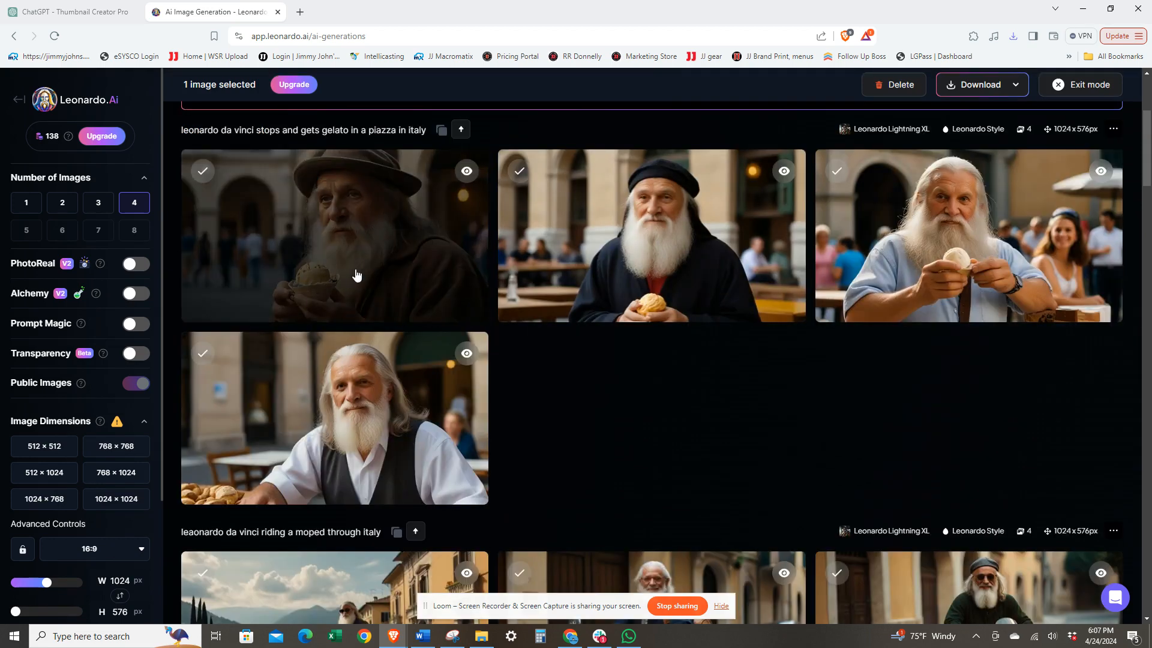
left_click(519, 172)
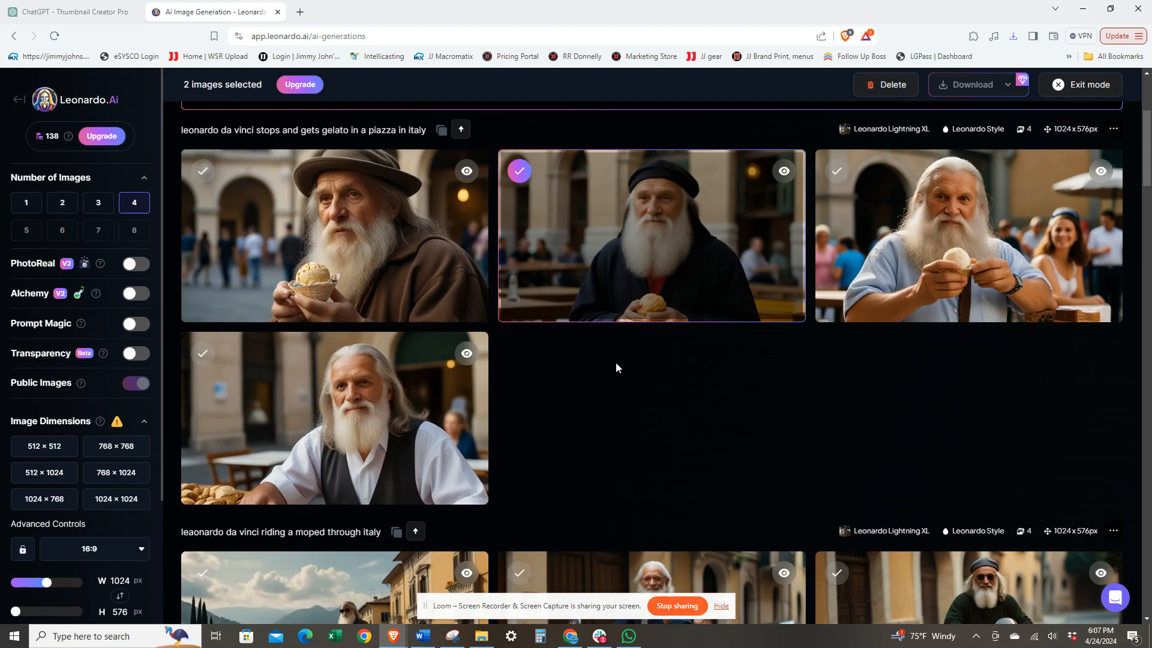
scroll(617, 372, "up", 4)
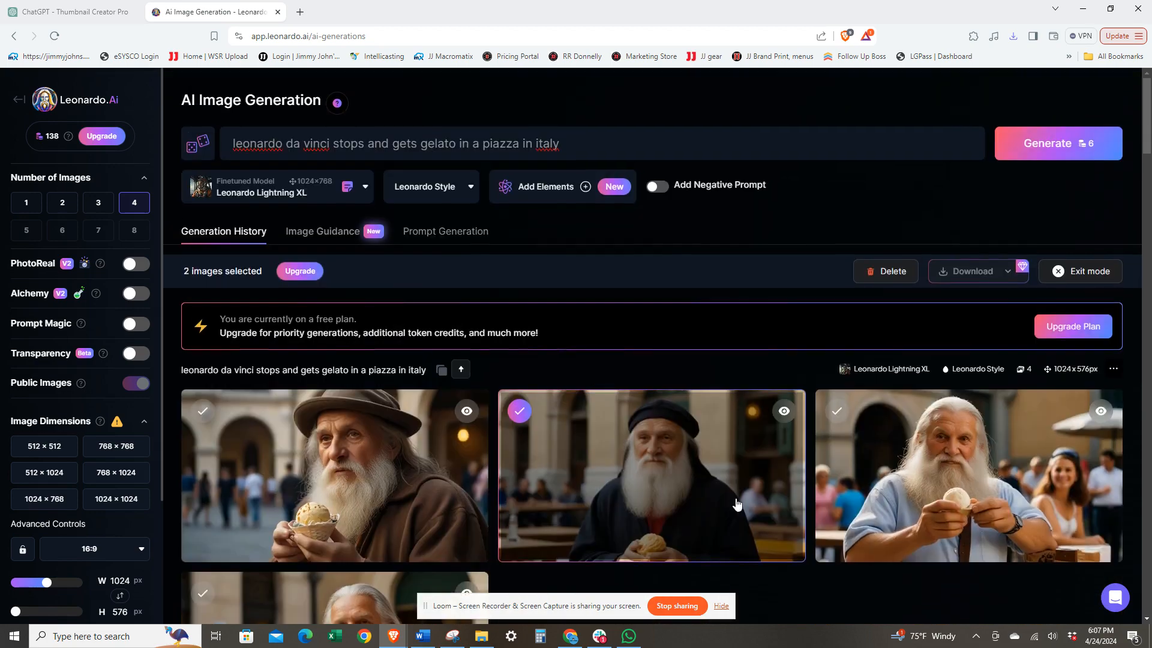
left_click(523, 416)
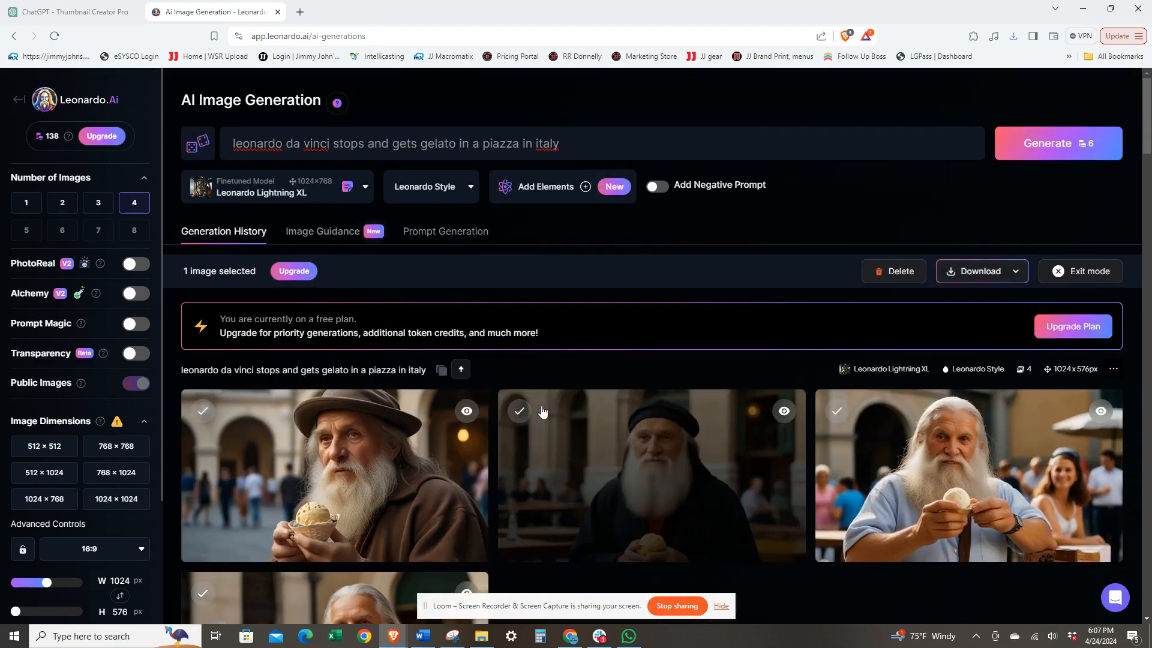
left_click(520, 411)
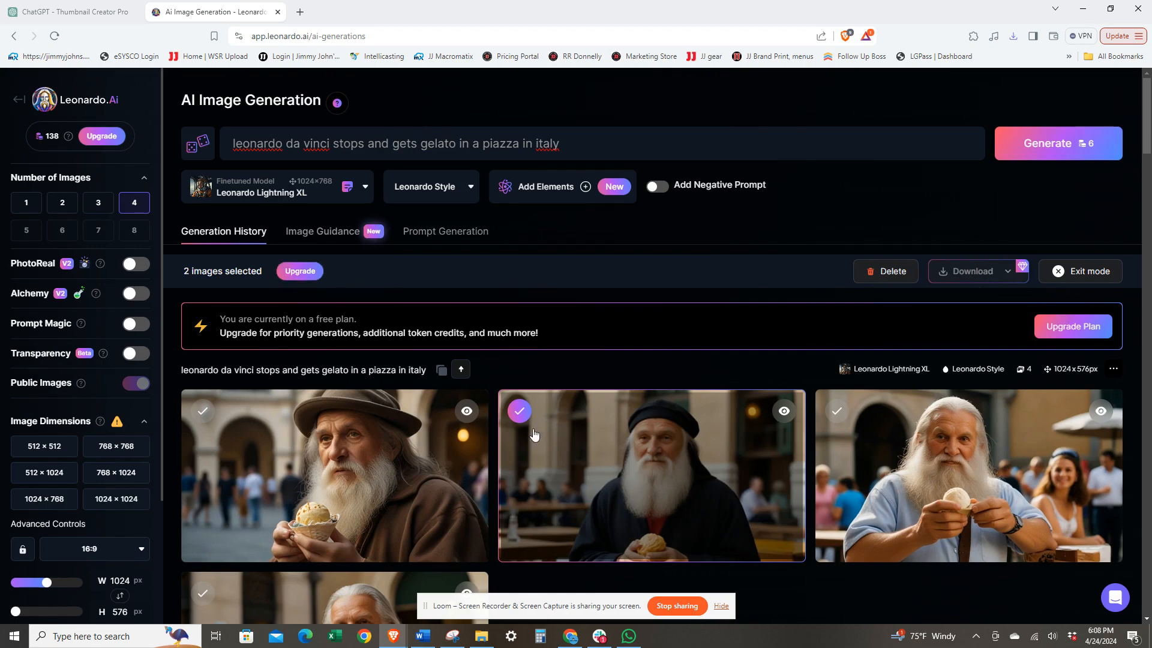
scroll(535, 428, "down", 4)
scroll(530, 410, "up", 2)
left_click(517, 296)
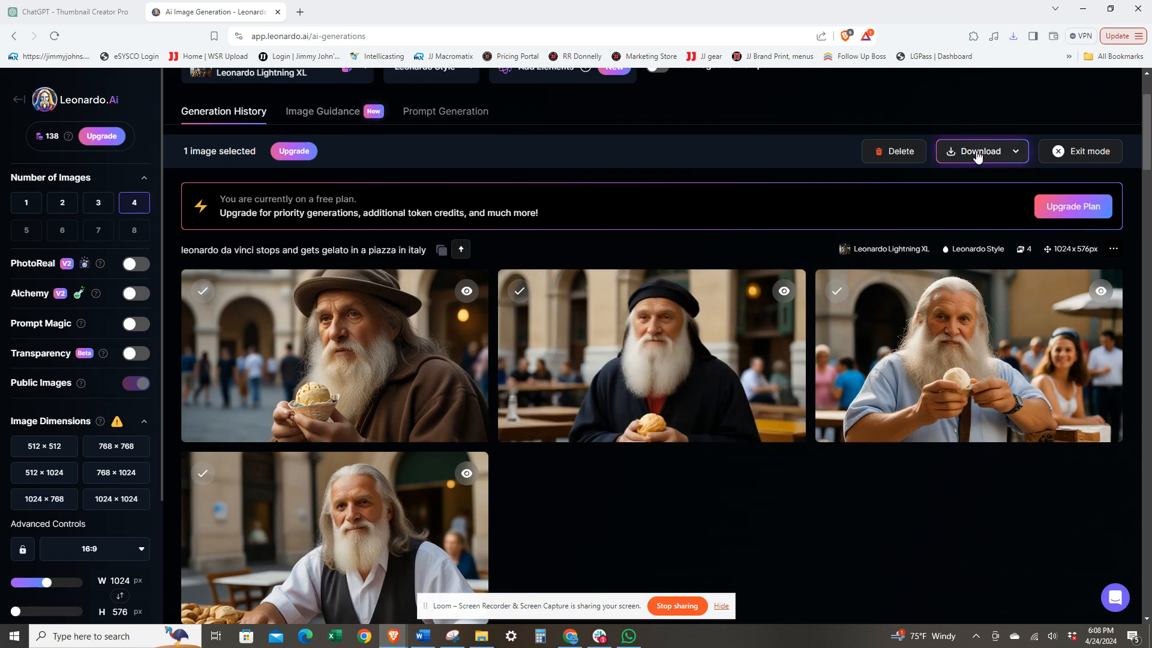
left_click(977, 153)
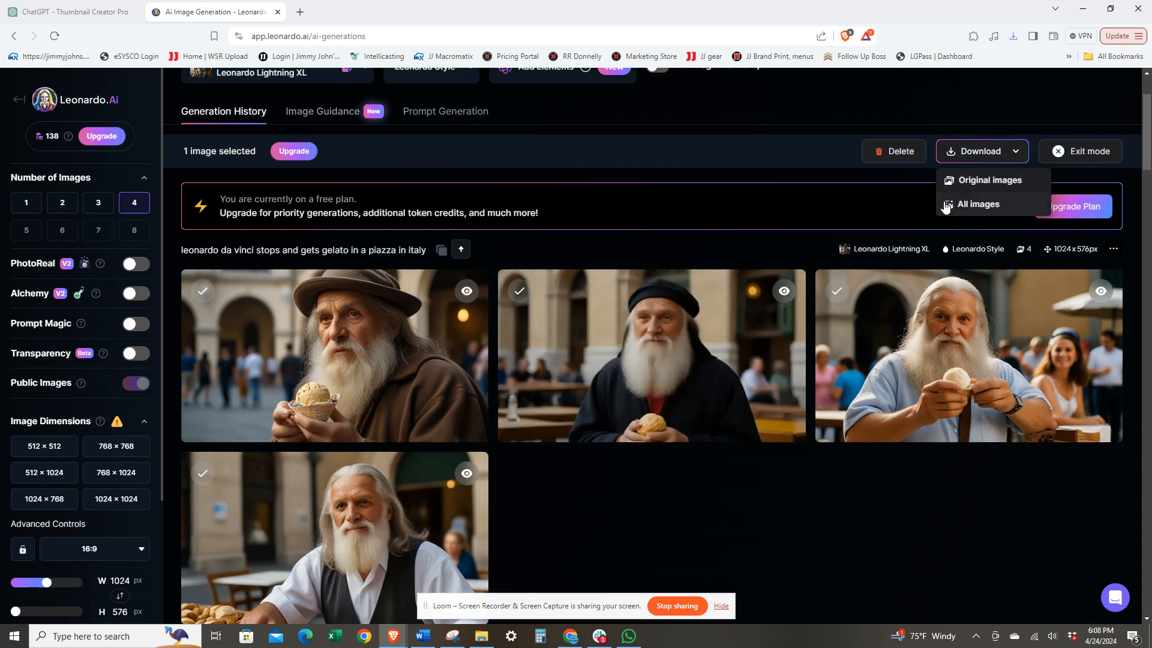
left_click(740, 485)
Step: Select the second gelato image, with the man in the black cap, and deselect the fourth moped image
scroll(666, 451, "down", 1)
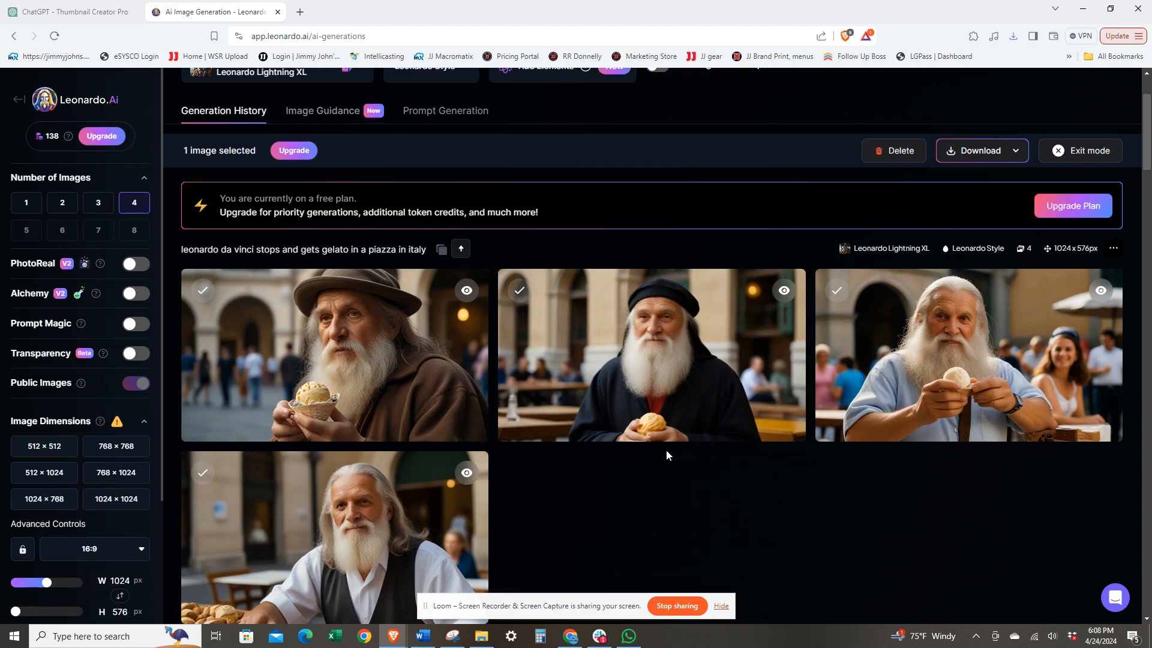
scroll(666, 455, "down", 1)
left_click(521, 240)
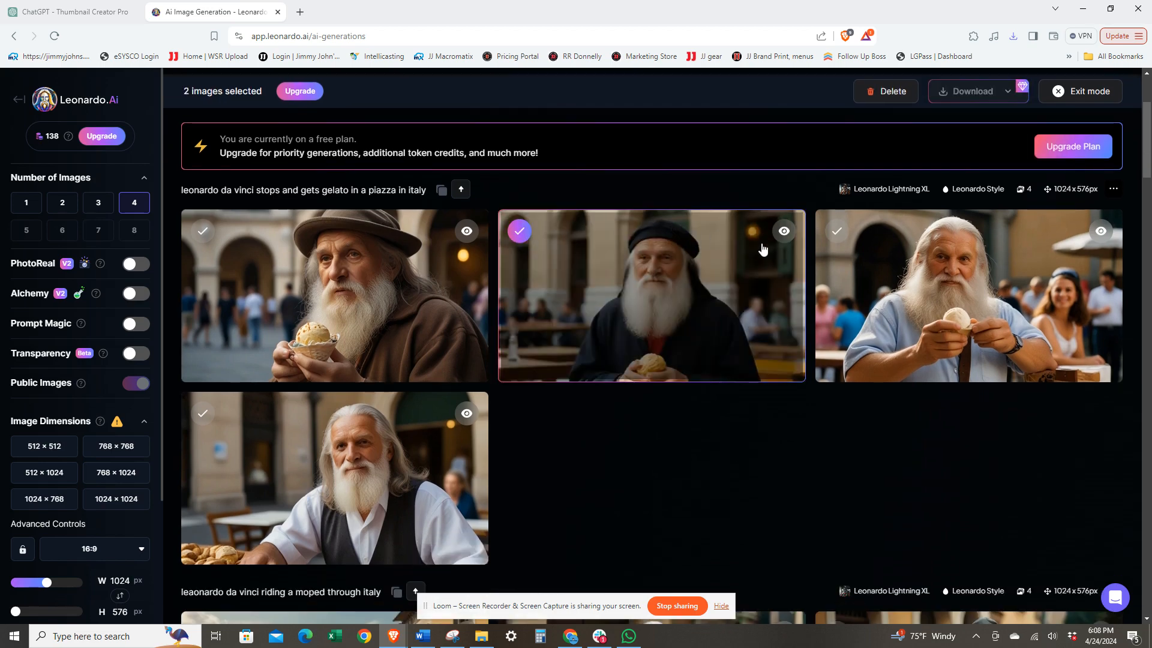
scroll(762, 249, "up", 3)
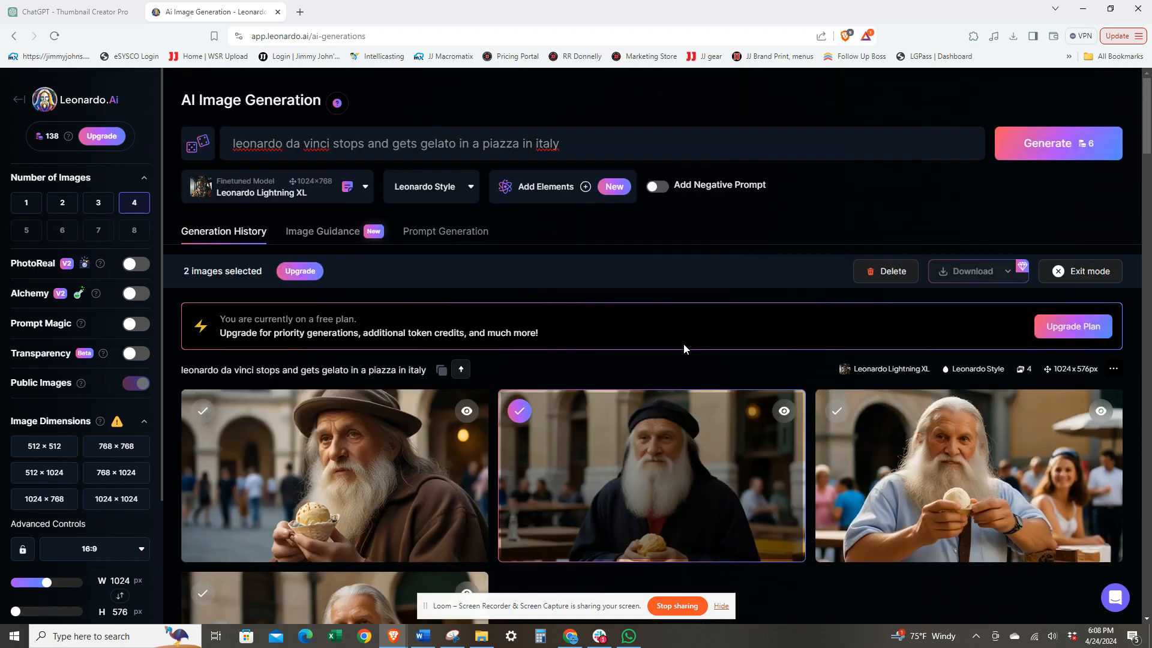
scroll(683, 348, "down", 11)
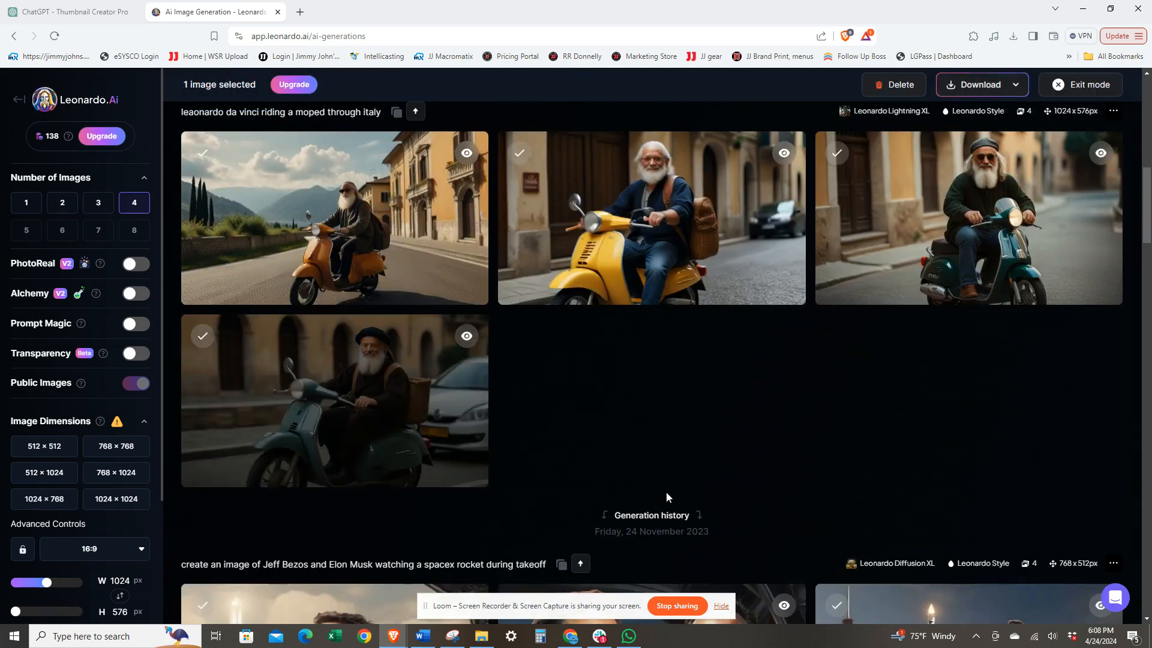
scroll(753, 508, "up", 13)
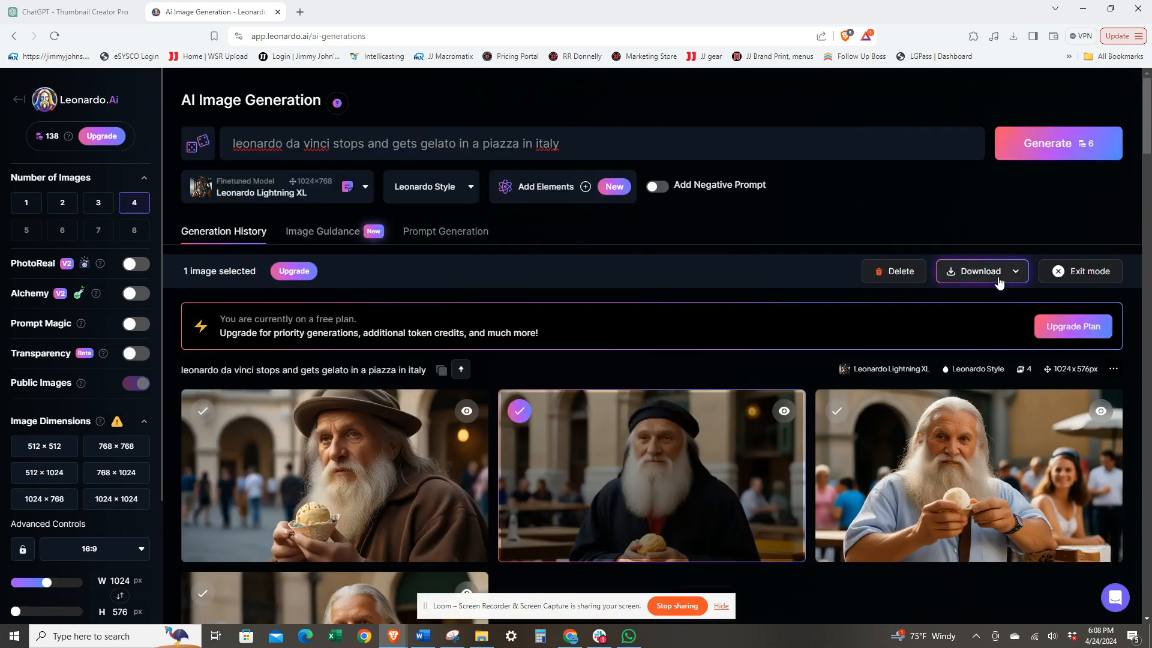
Step: Download the selected gelato image as original images and save the zipped folder as leo 2 in the channel folder
left_click(977, 272)
left_click(977, 302)
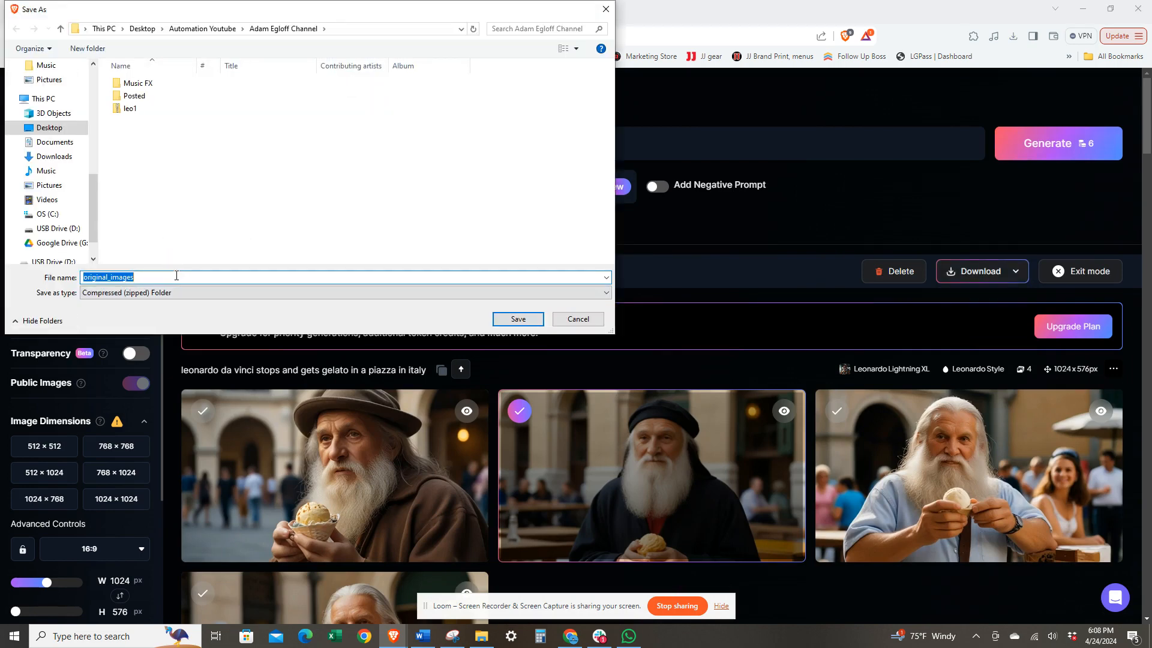
type("leo 2")
left_click(517, 321)
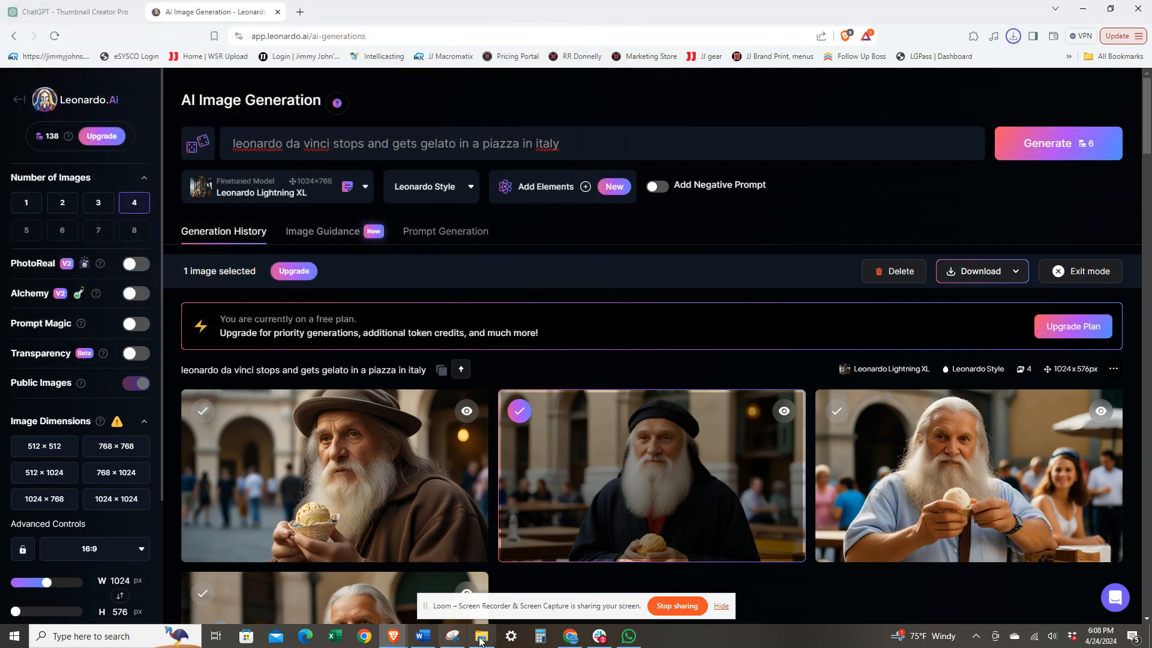
Step: Switch to File Explorer and extract the leo1 zipped folder inside the channel folder
left_click(481, 636)
left_click(405, 290)
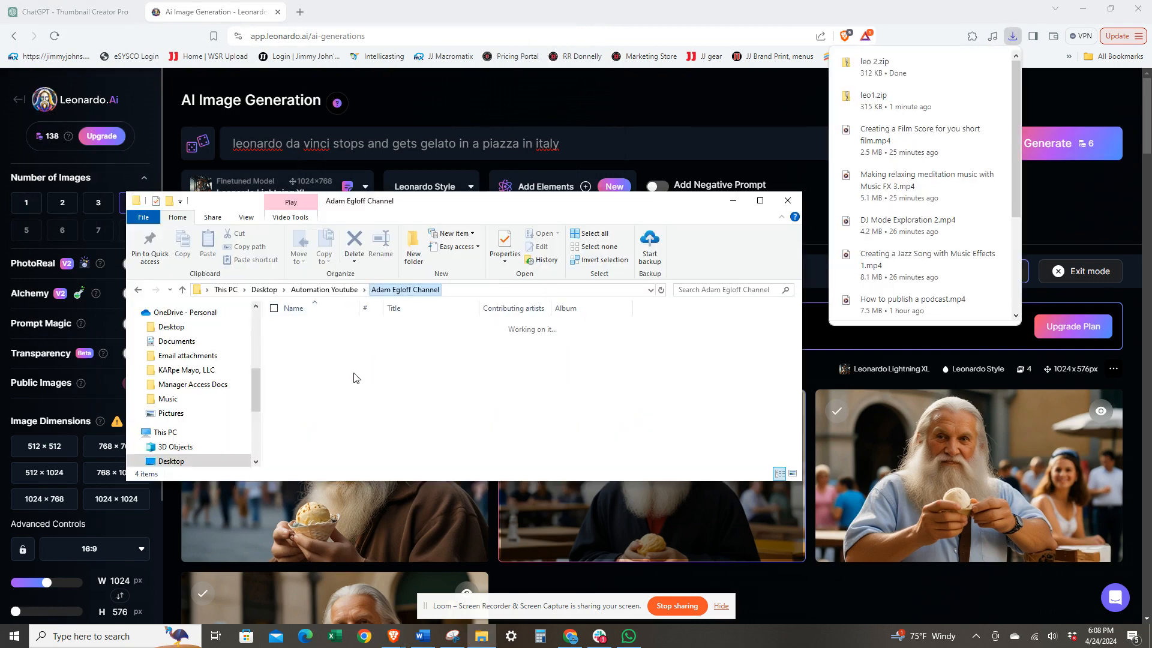
left_click(312, 363)
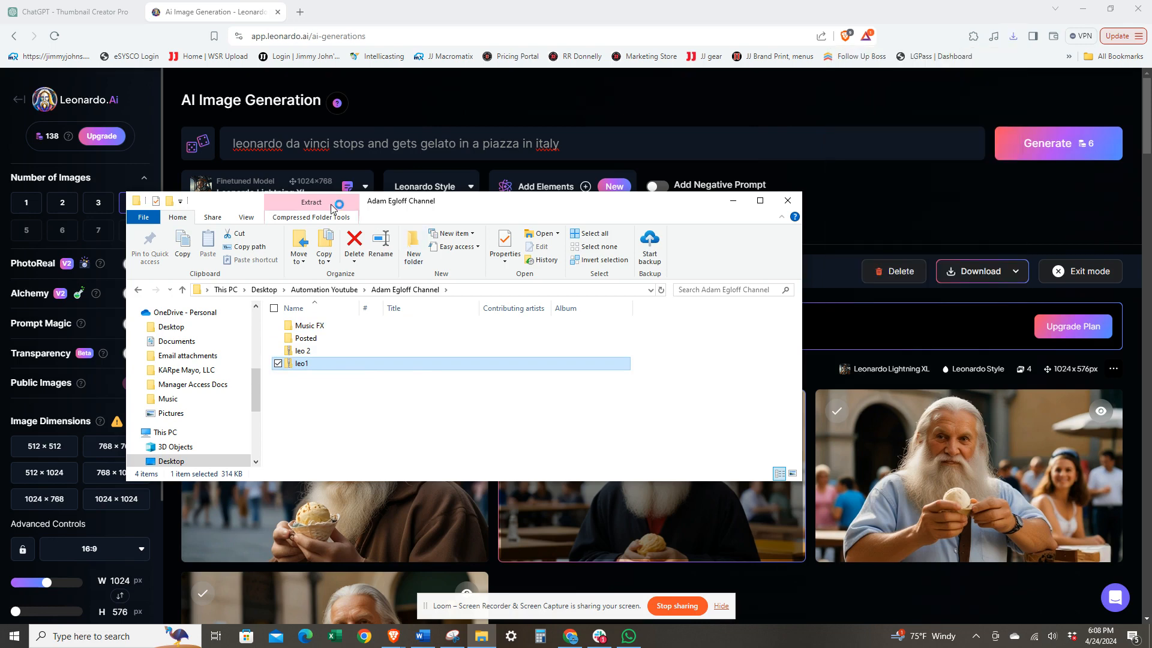
left_click(334, 208)
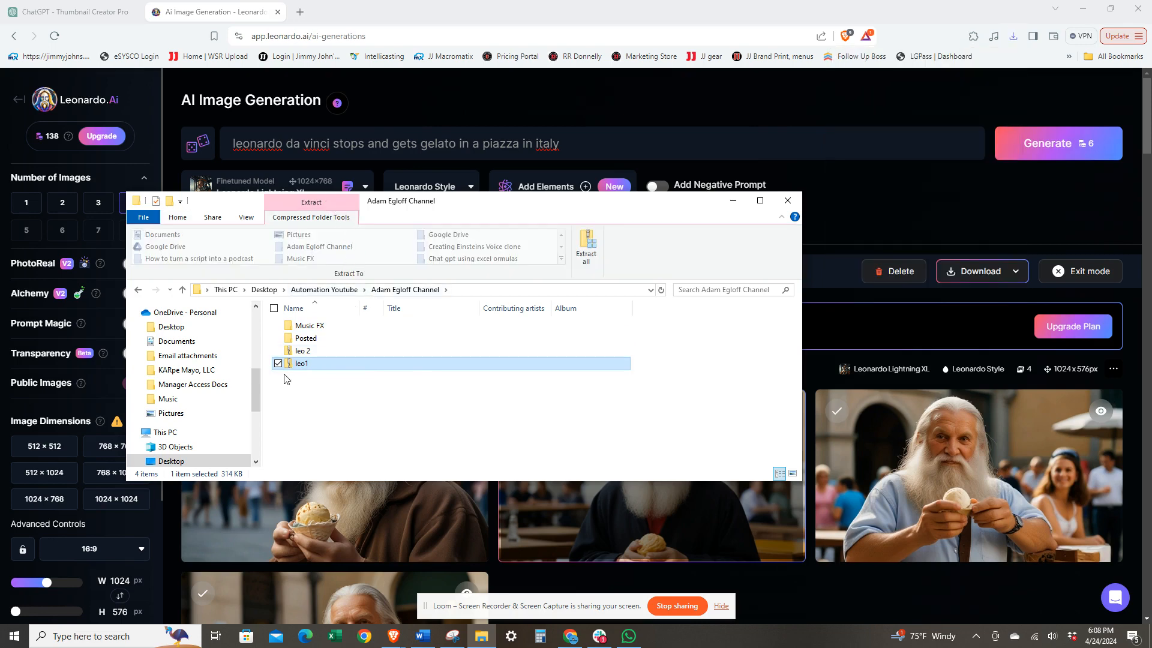
left_click(588, 243)
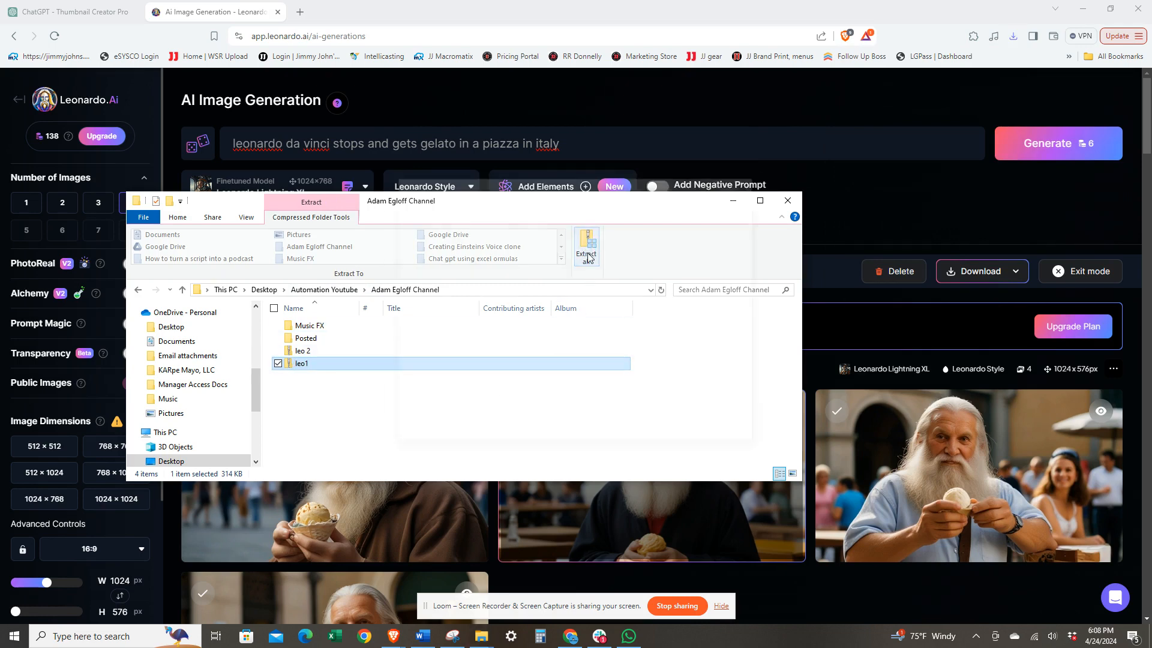
left_click(691, 434)
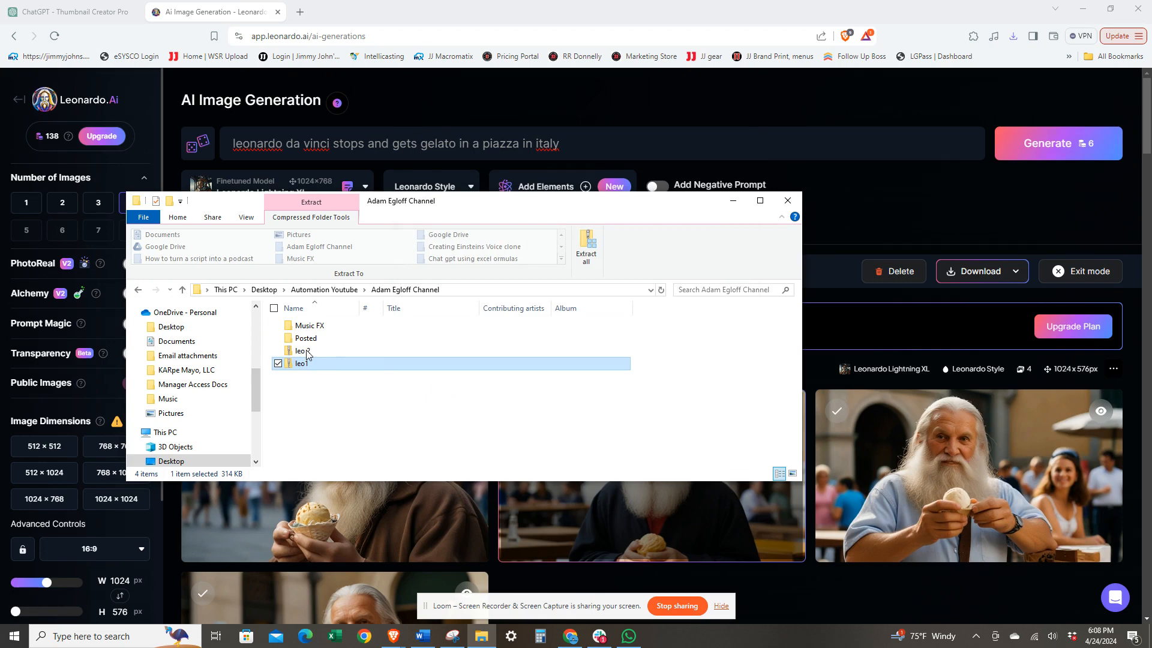
Step: Extract the leo 2 zipped folder to its suggested destination in the channel folder
left_click(306, 354)
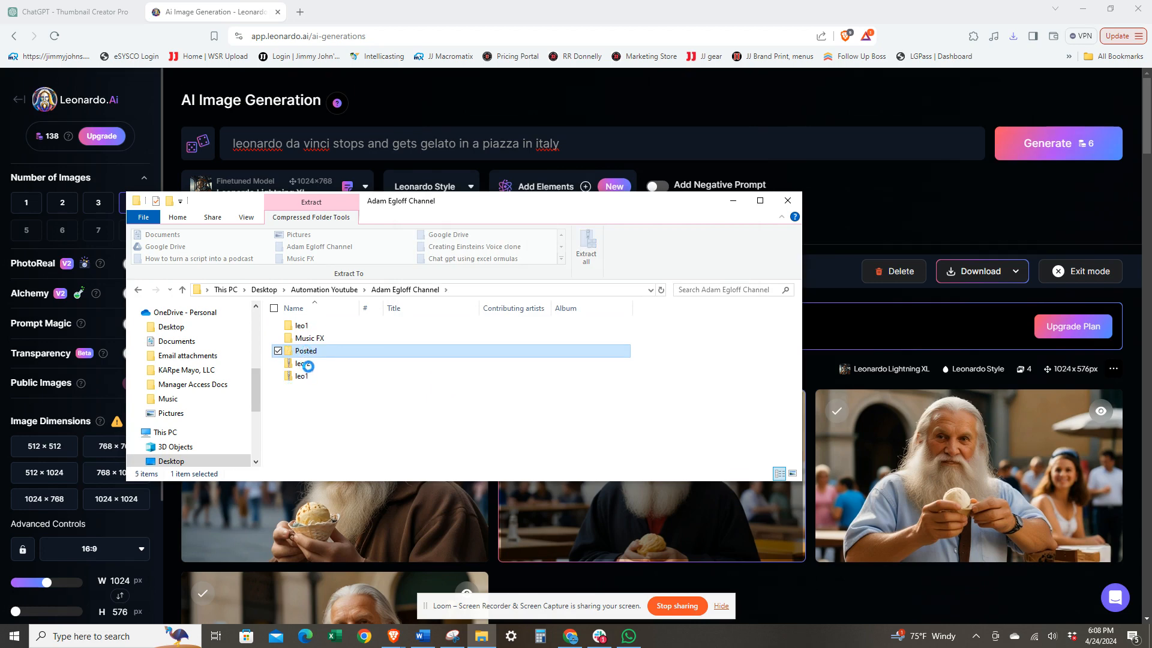
left_click(303, 365)
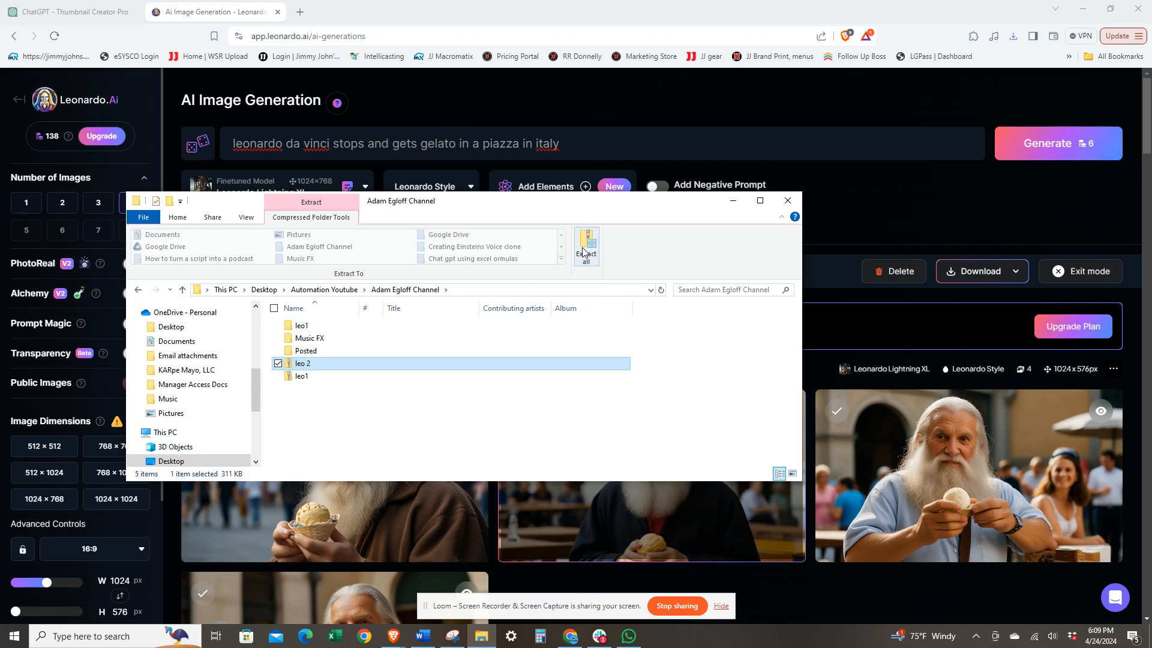
left_click(582, 252)
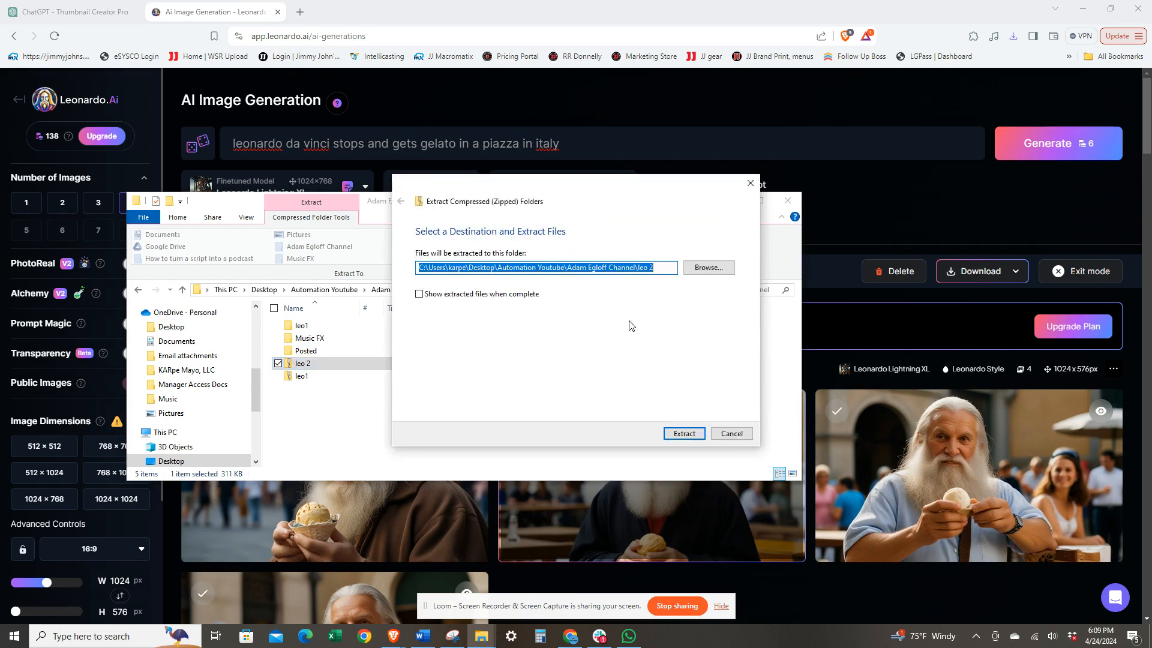
left_click(684, 434)
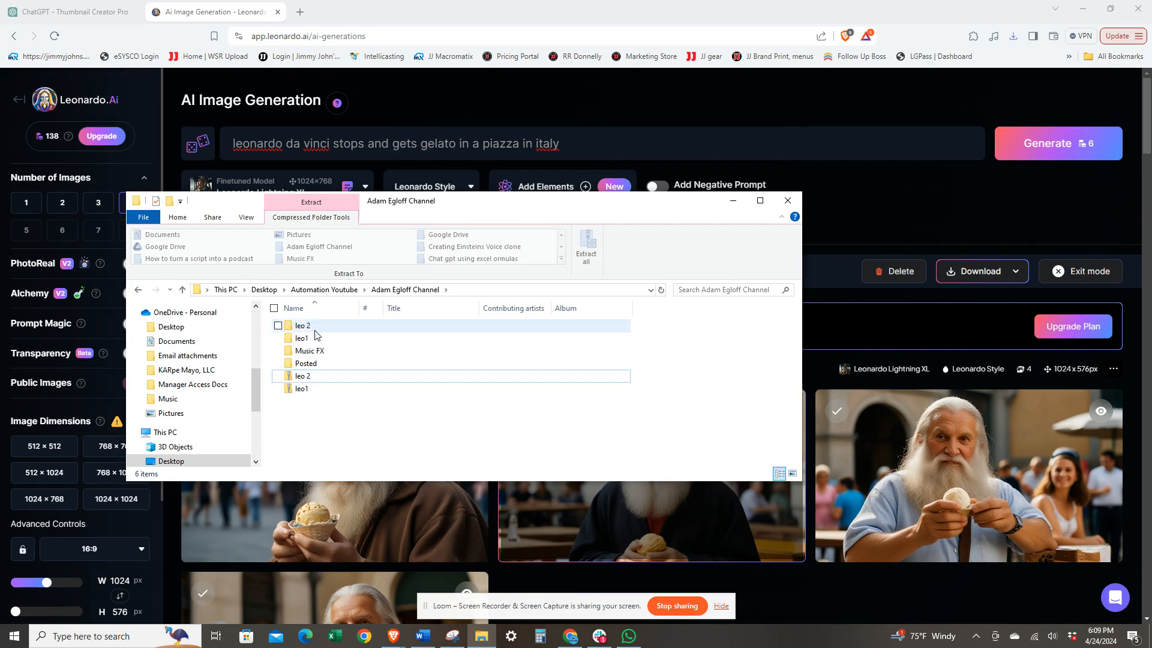
Step: Check the moped image in the original_images subfolder of the extracted leo1 folder, and minimize File Explorer
left_click(303, 338)
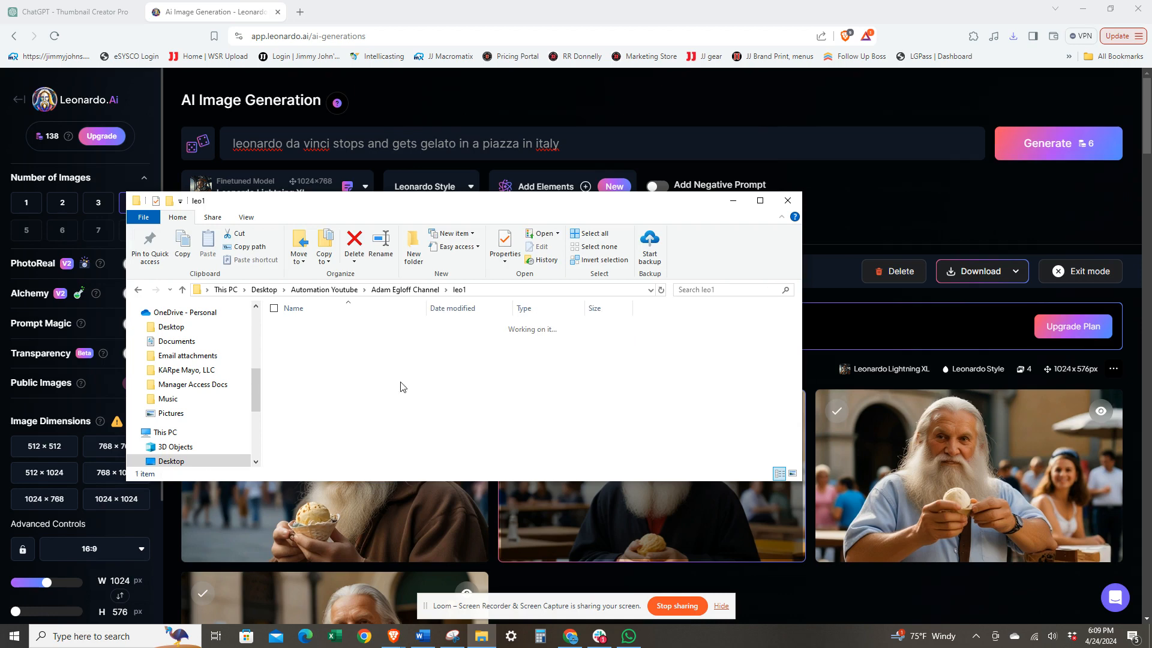
left_click(340, 332)
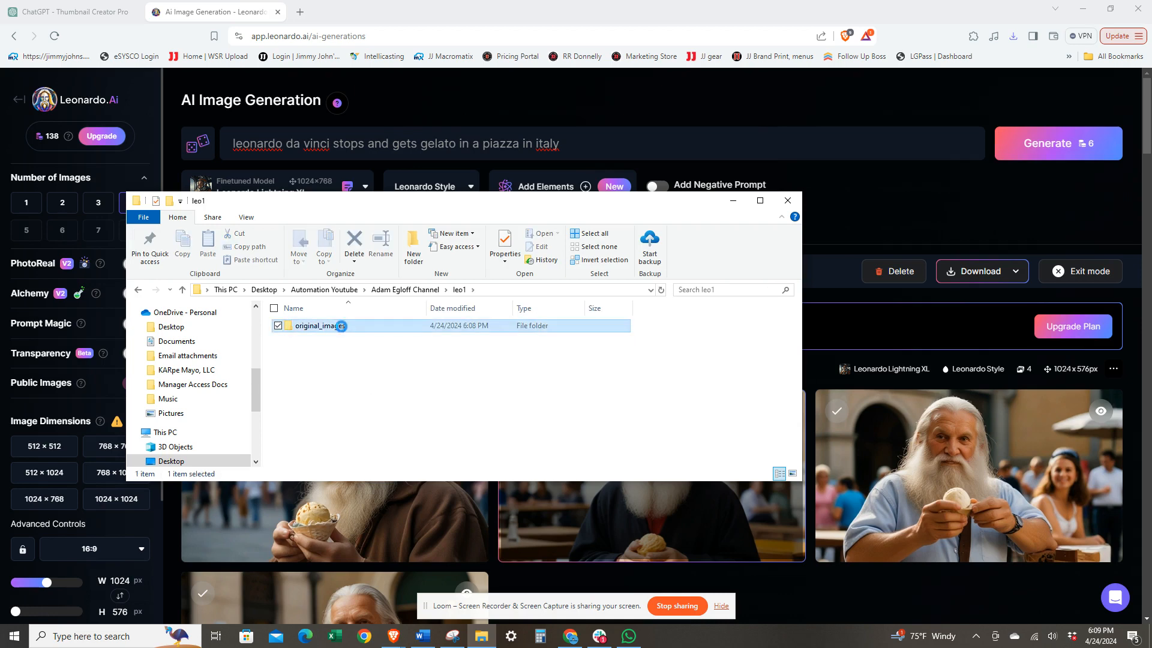
double_click(341, 325)
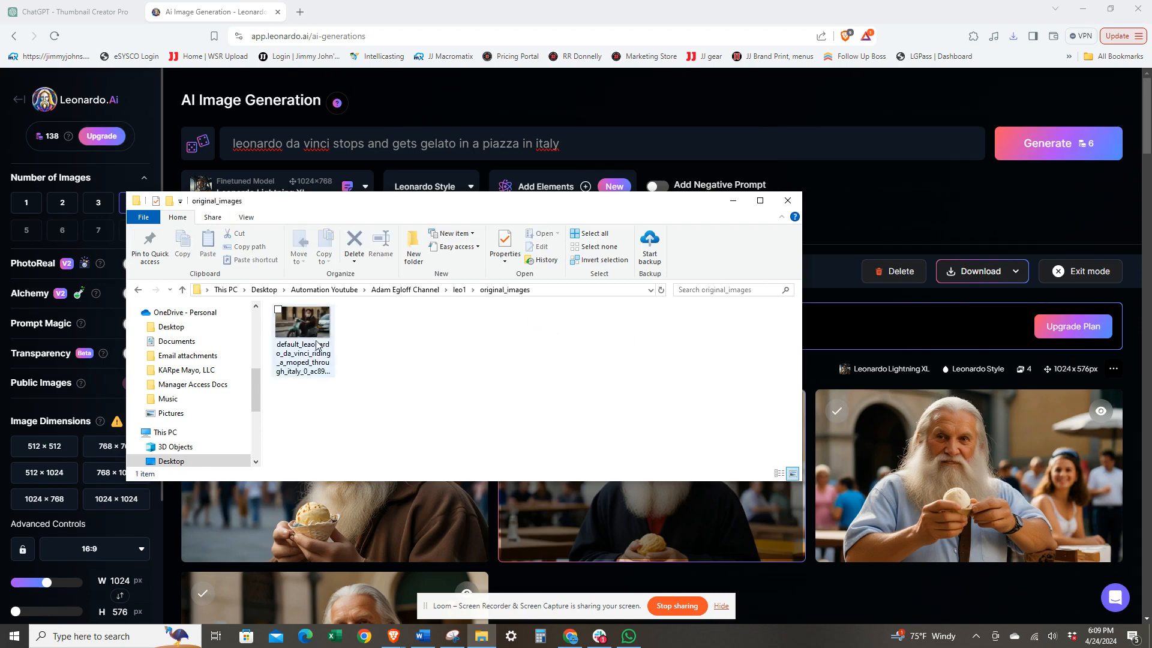
left_click(312, 336)
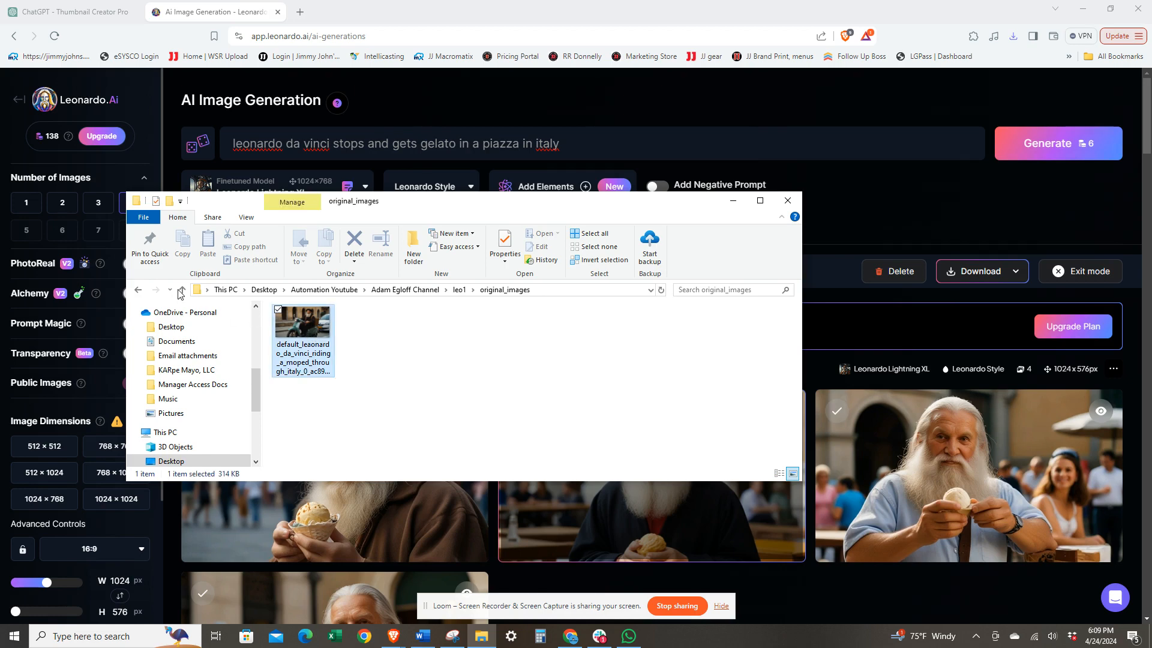
left_click(732, 201)
Step: Generate a new set of images from the prompt "leonardo da vinci shares gellato with dog" and review them
triple_click(562, 140)
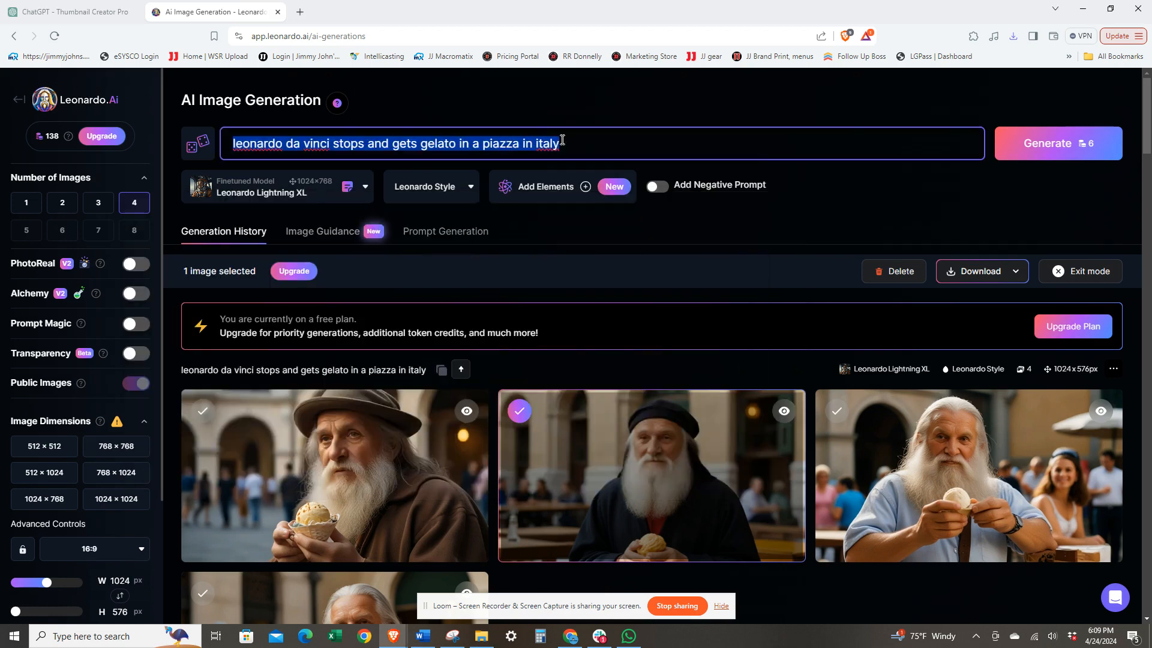
type("le")
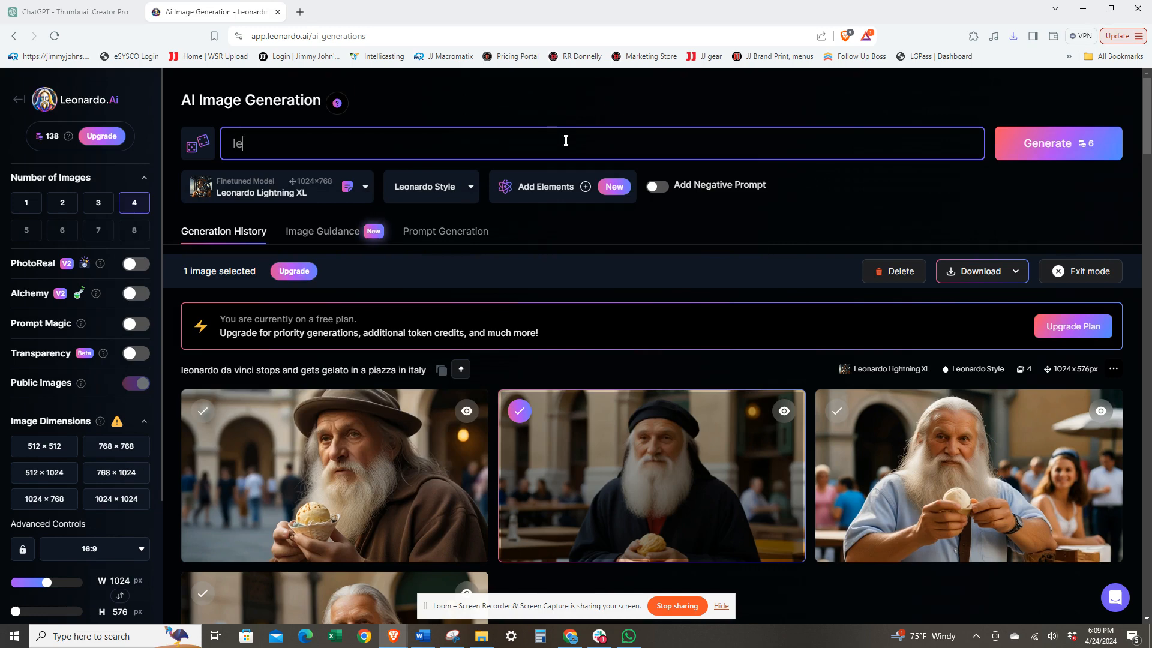
type("onardo da")
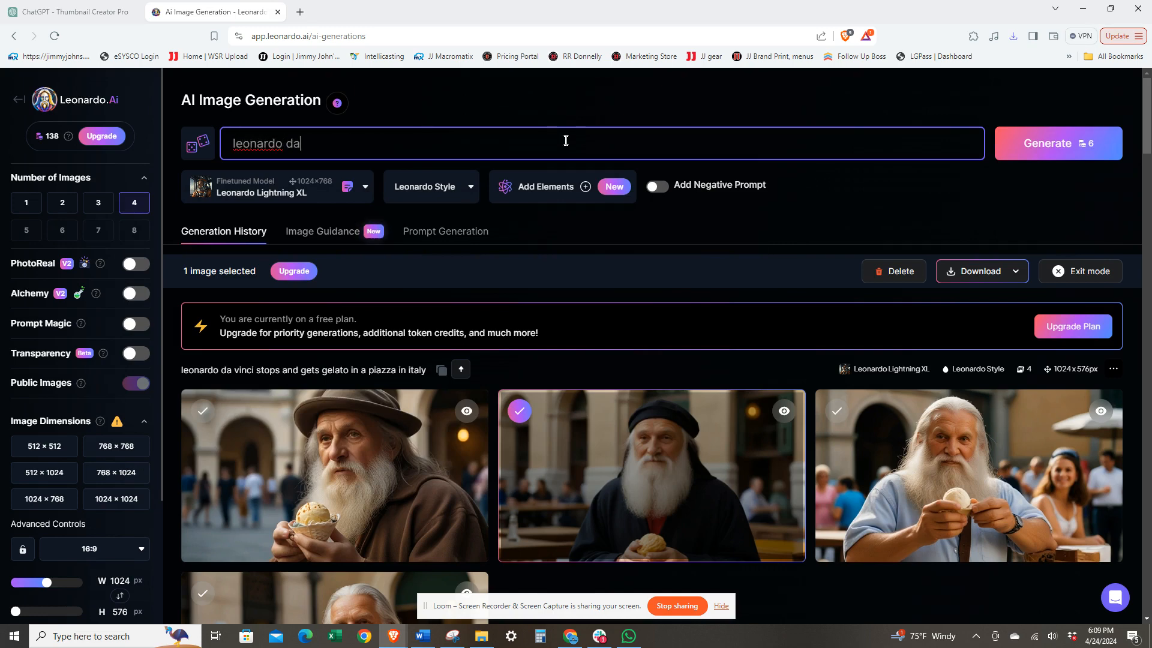
type(" vincio")
key("BackSpace")
type("shares gellat")
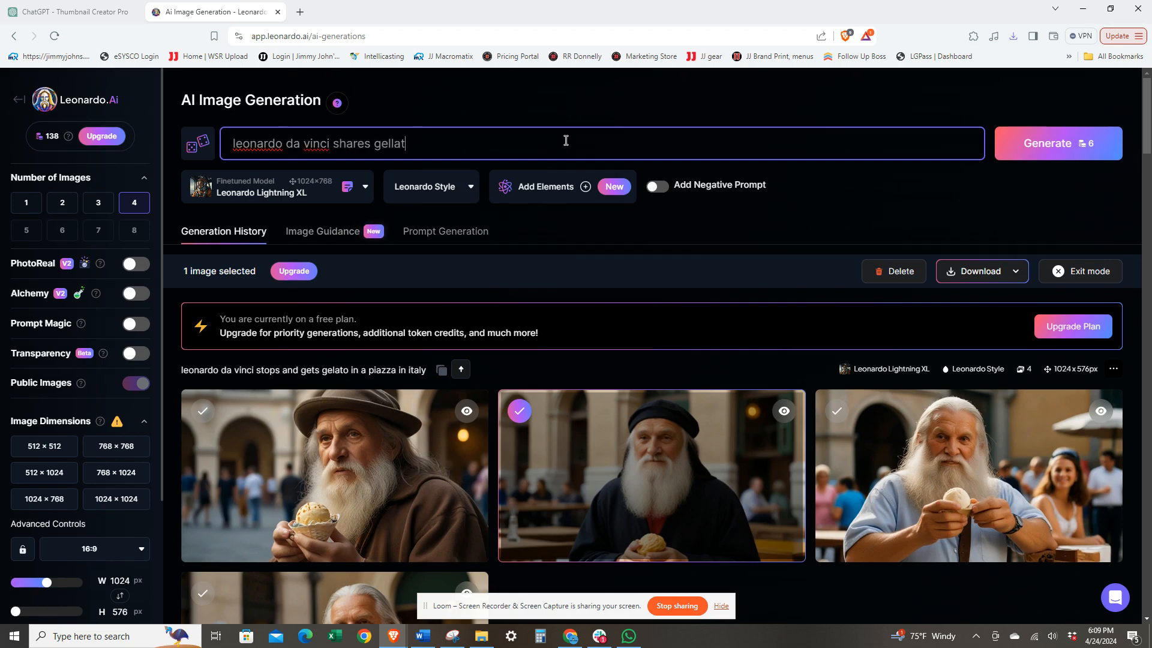
type("o with dog")
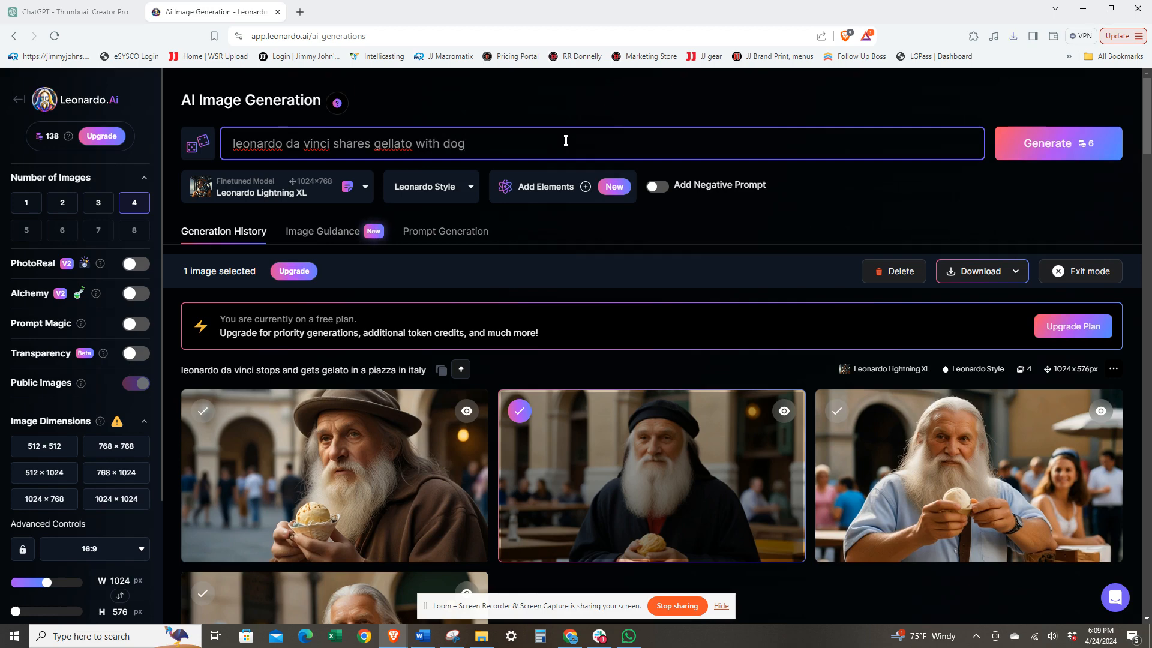
key("Return")
scroll(564, 229, "down", 3)
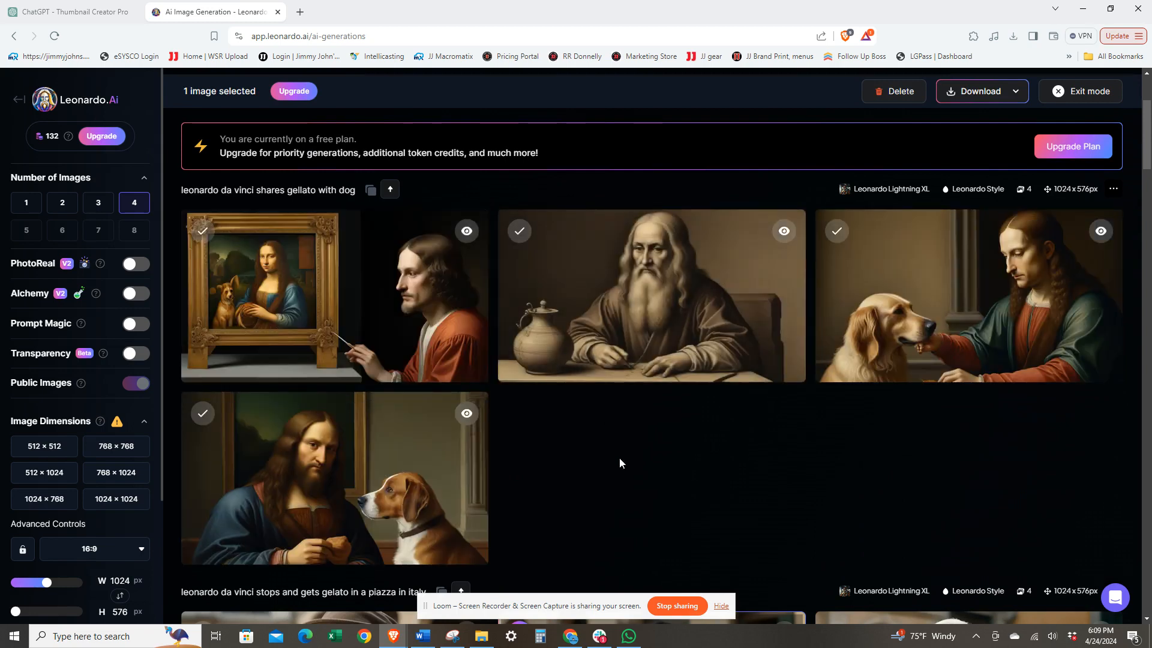
scroll(621, 458, "down", 1)
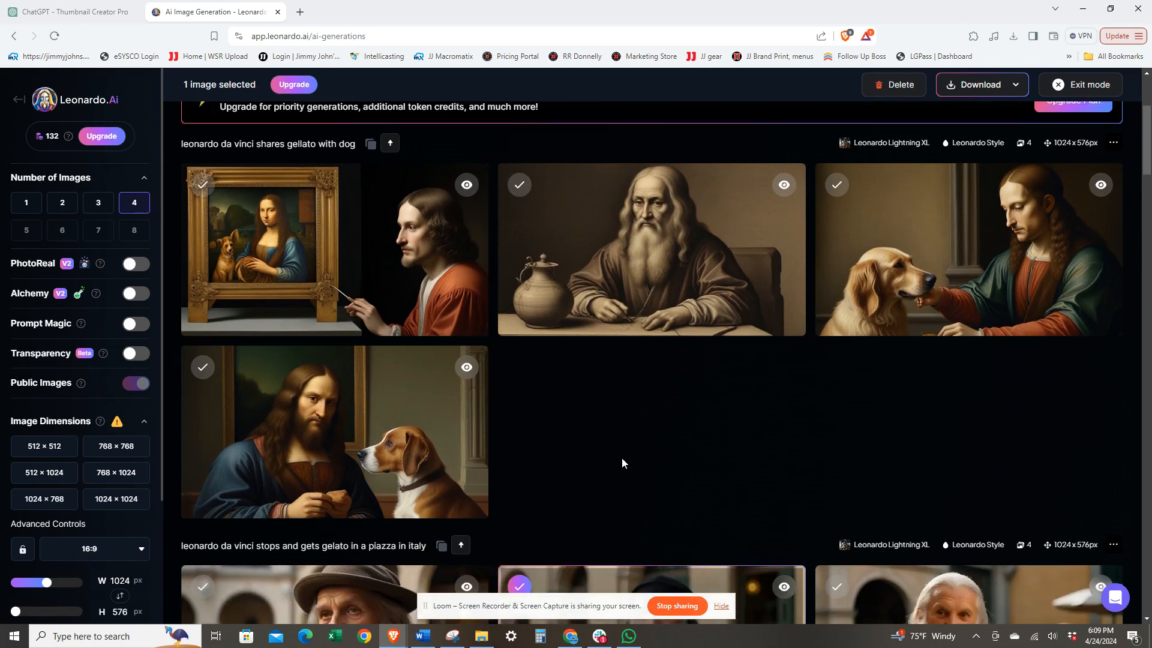
Step: Add "in a piazza in italy" to the end of the dog prompt and generate another set of images
scroll(454, 181, "up", 3)
scroll(454, 181, "up", 1)
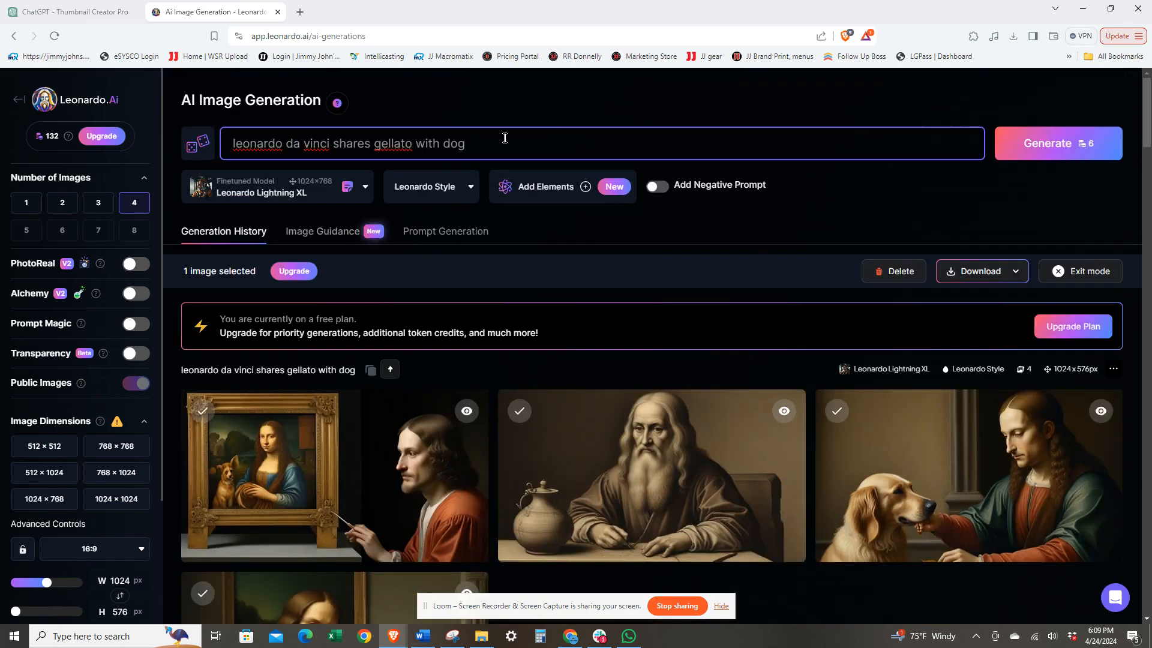
type("in a piazza in italy")
key("Return")
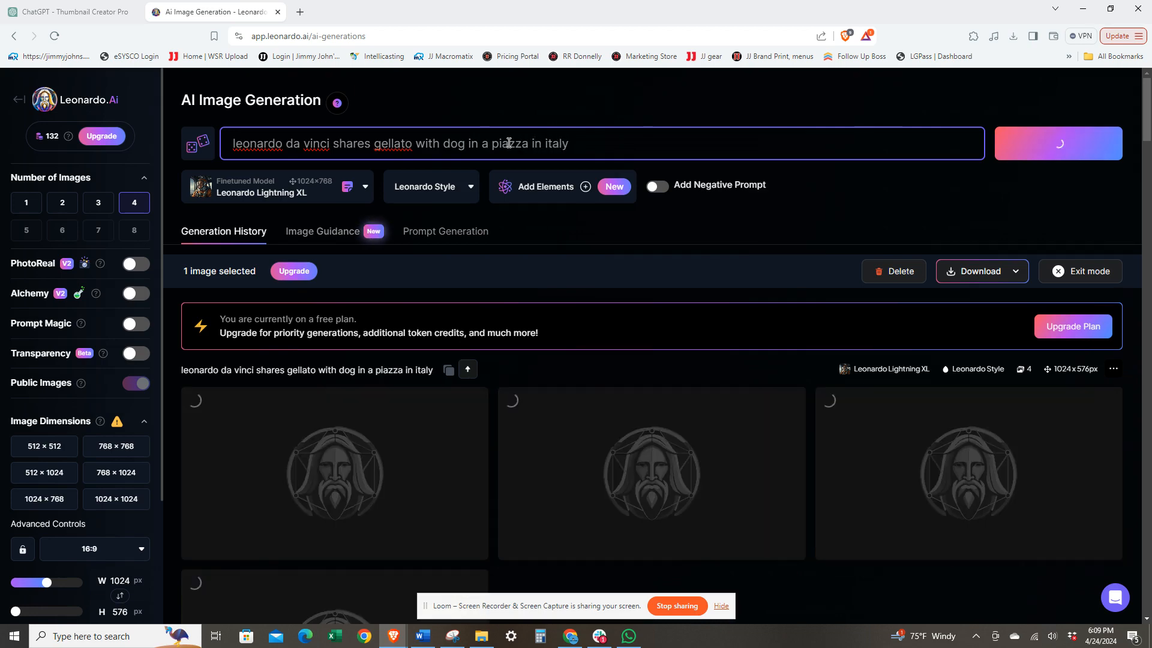
Step: Select the fourth piazza image, with the man kneeling before the dog, and deselect the black-cap gelato image
scroll(610, 339, "down", 1)
scroll(612, 337, "down", 3)
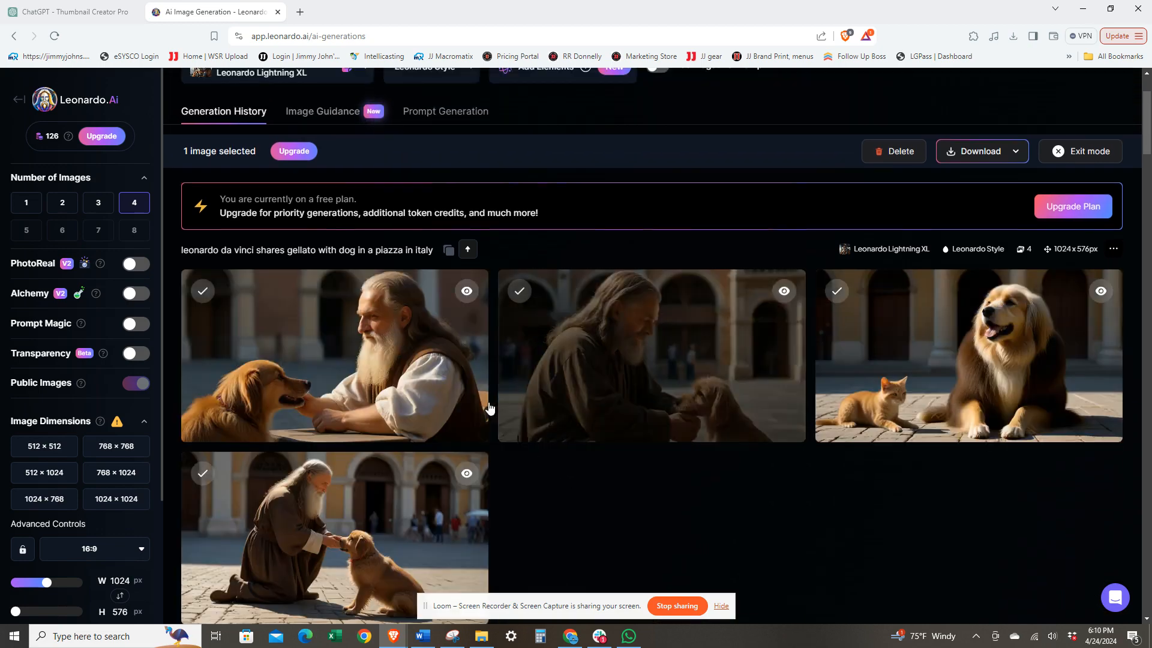
scroll(627, 495, "down", 2)
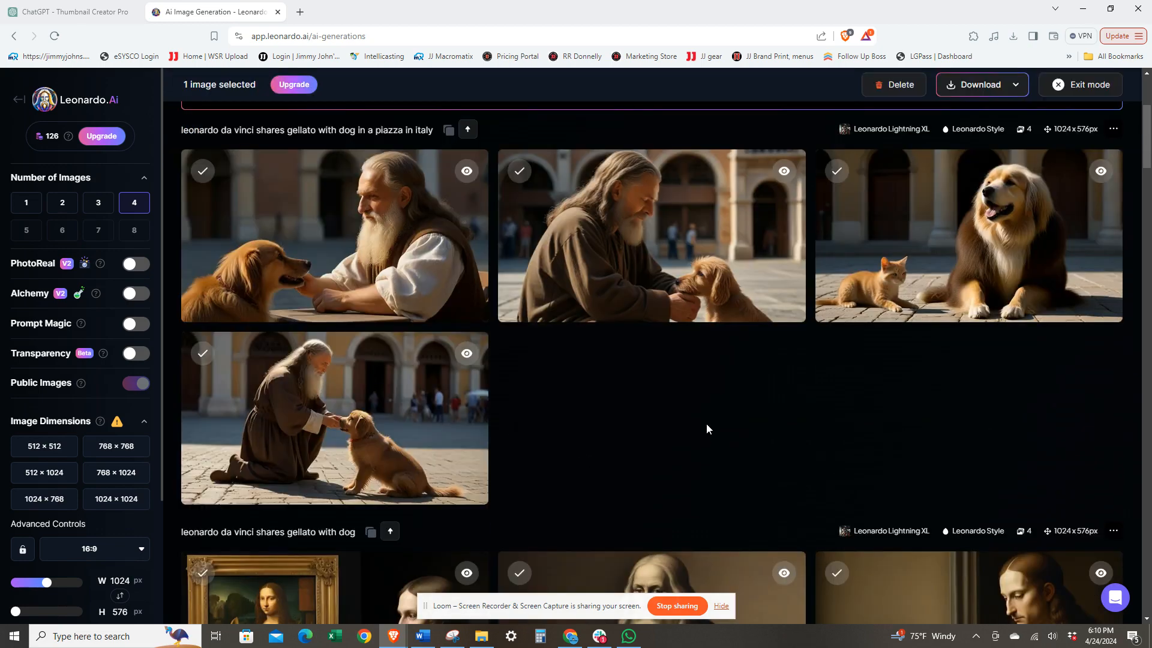
left_click(202, 357)
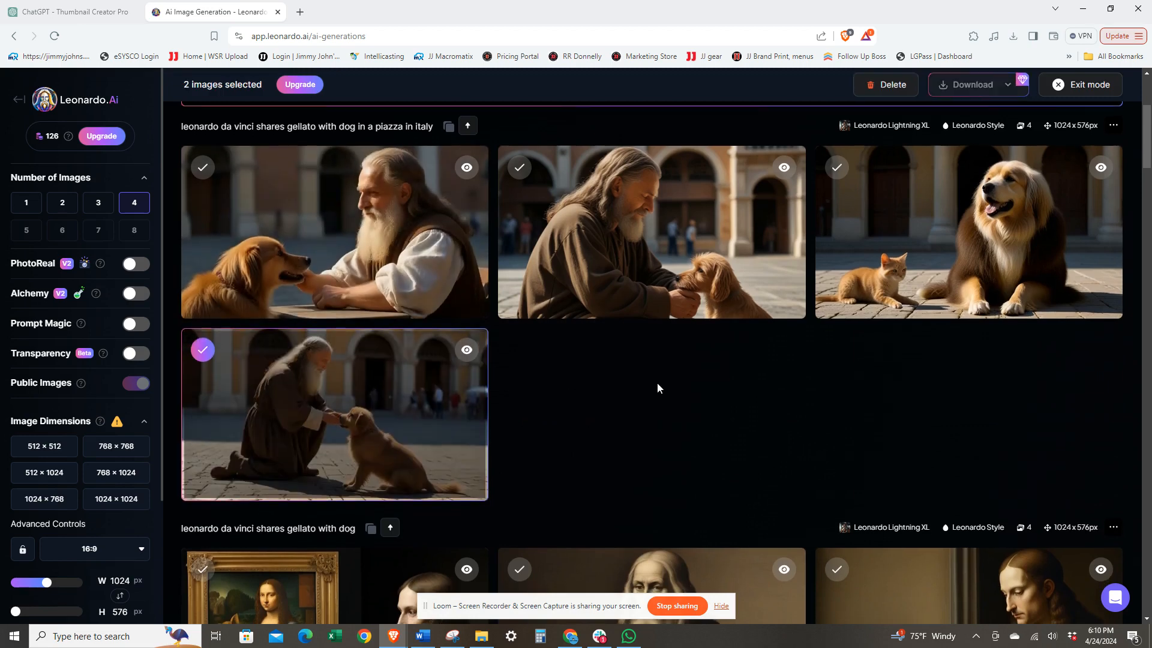
scroll(657, 383, "down", 1)
scroll(656, 382, "down", 10)
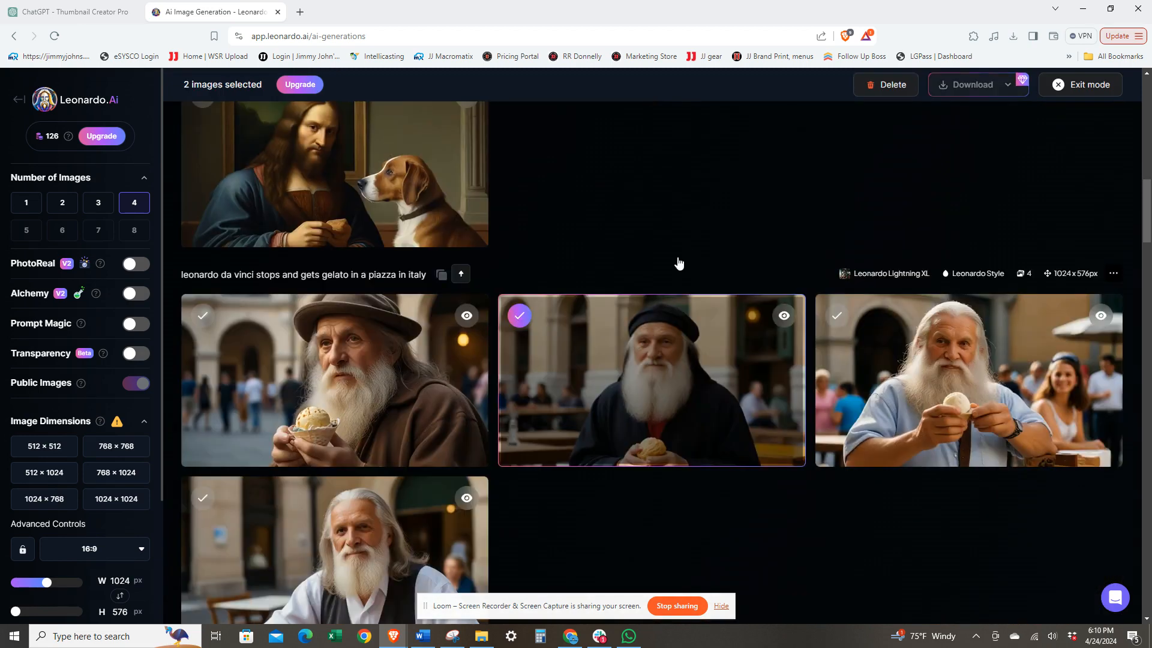
scroll(686, 251, "up", 12)
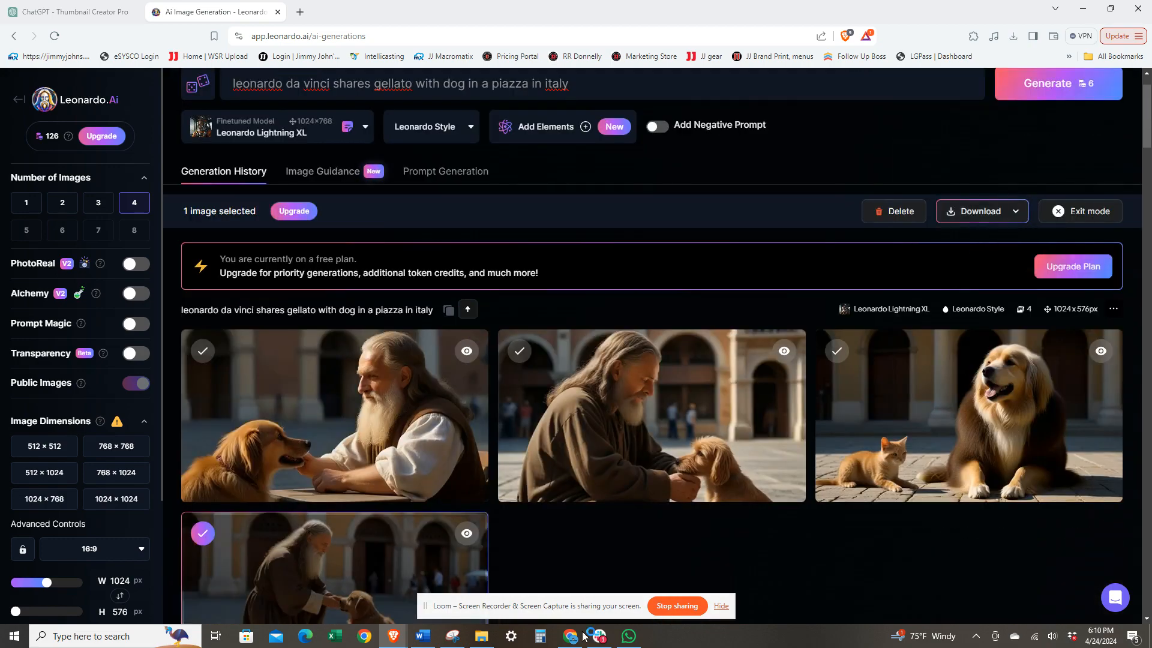
Step: Download the selected kneeling-man image and save the zipped folder as leo 3 in the channel folder
left_click(481, 639)
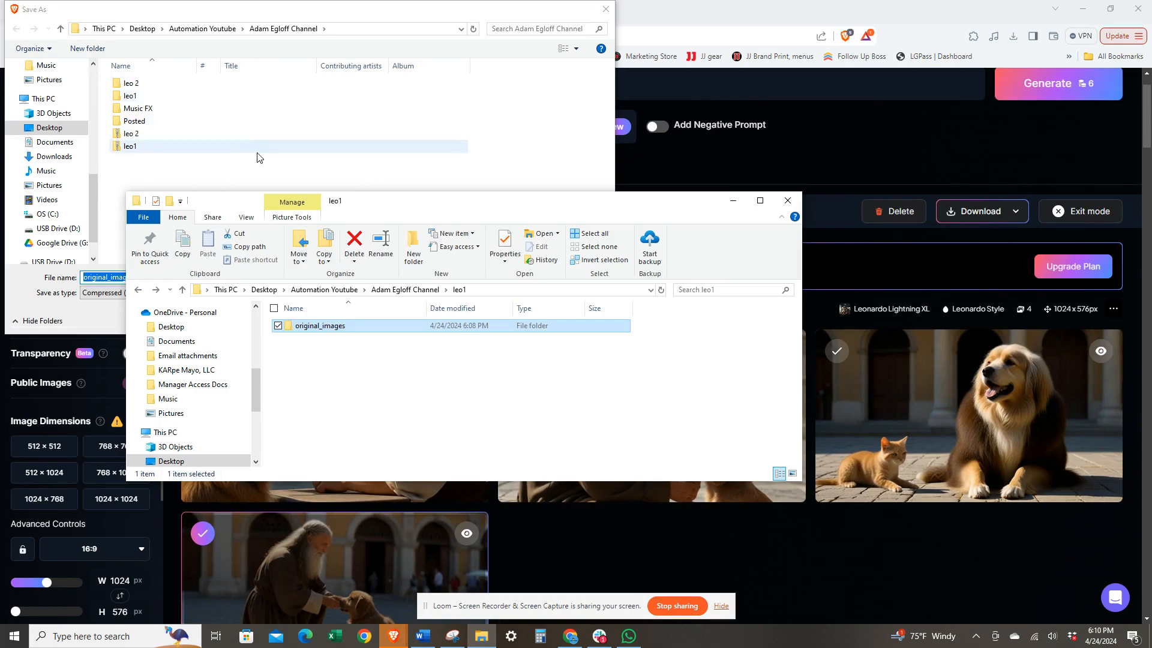
left_click(262, 172)
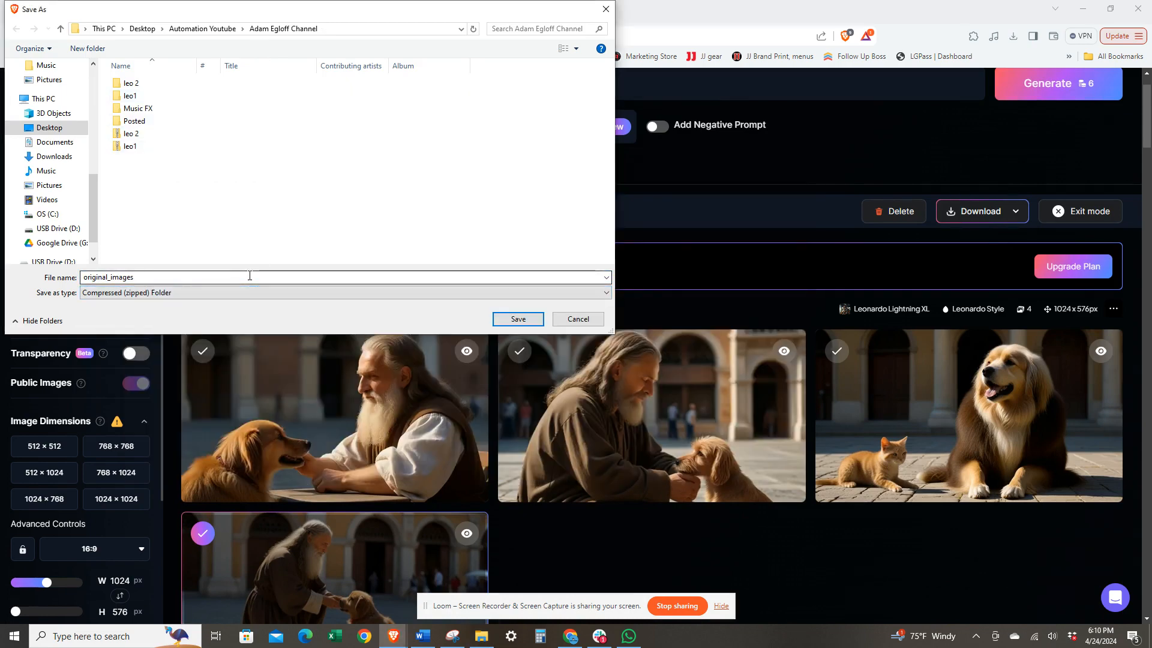
type("leo 3")
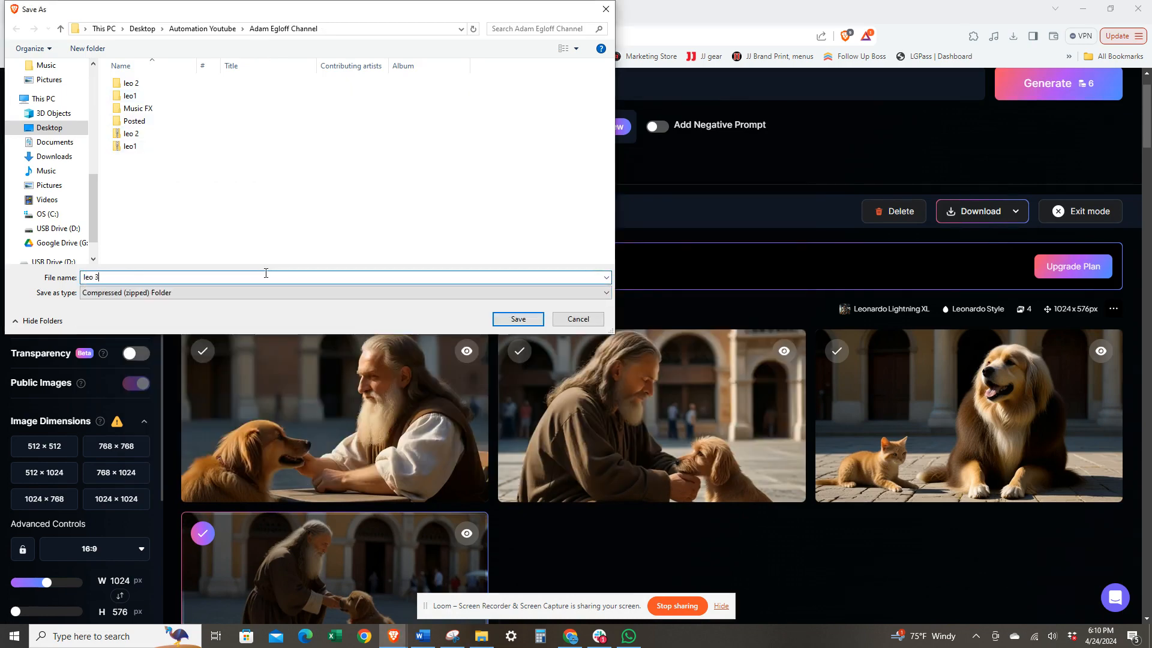
left_click(510, 322)
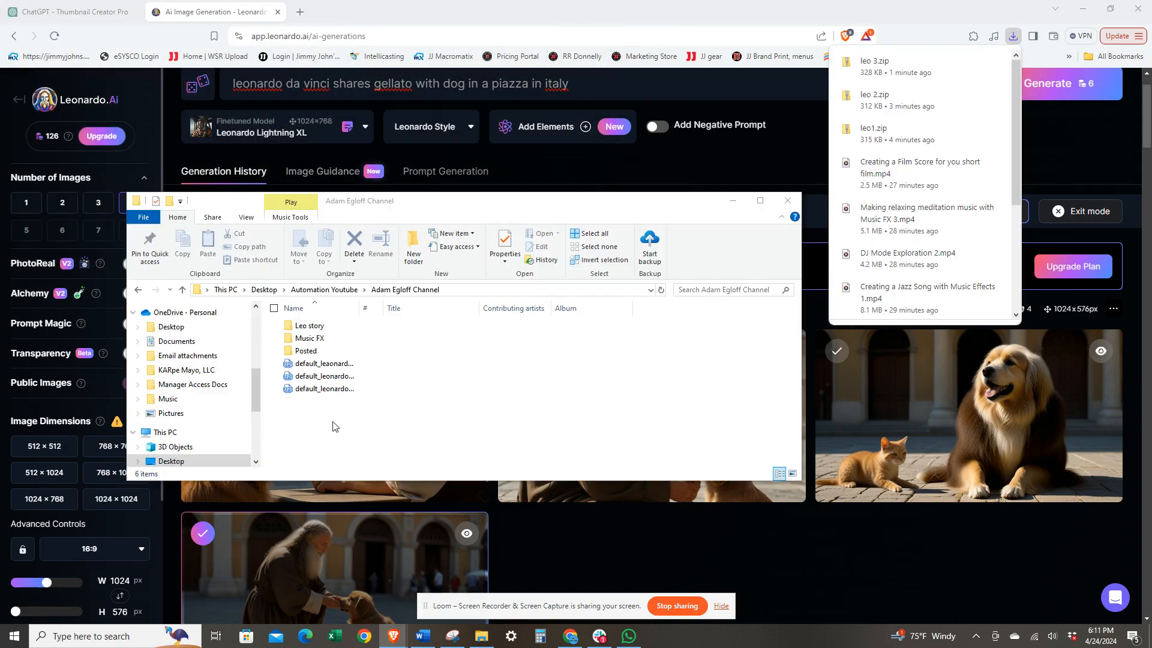
left_click(335, 425)
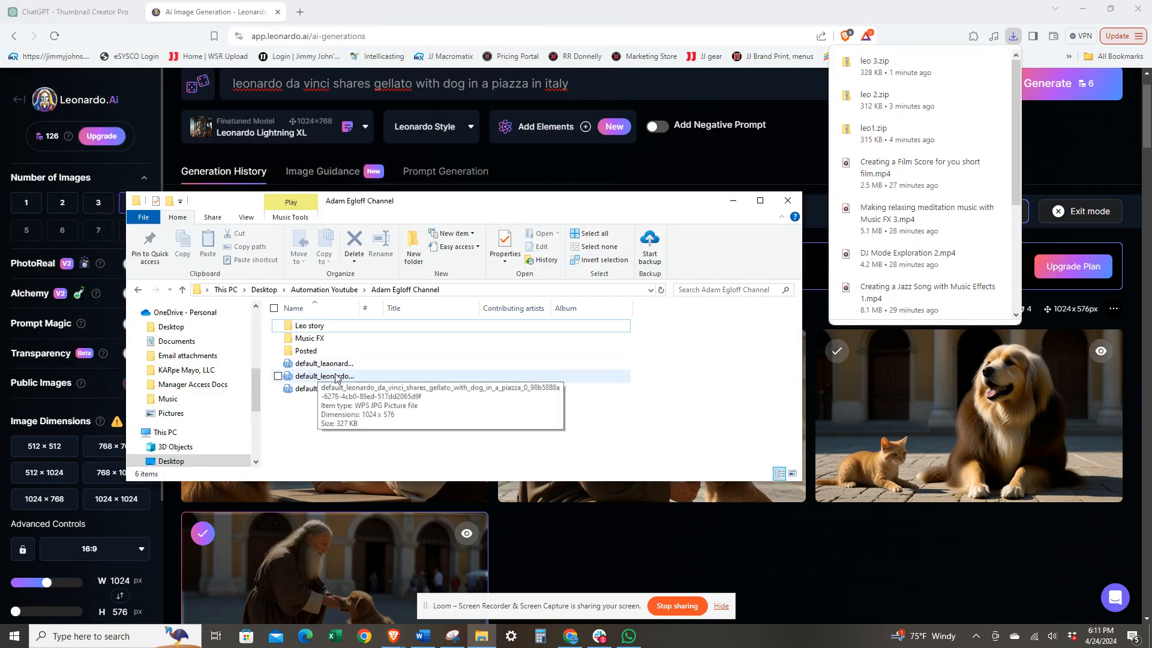